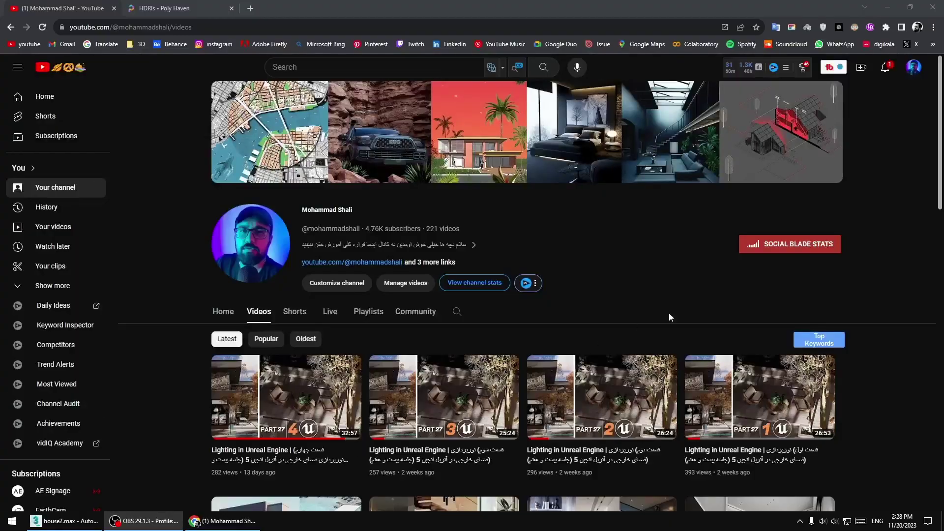
Scroll through the browser page, then hide Chrome to reveal the desktop.
scroll(668, 313, down, 1)
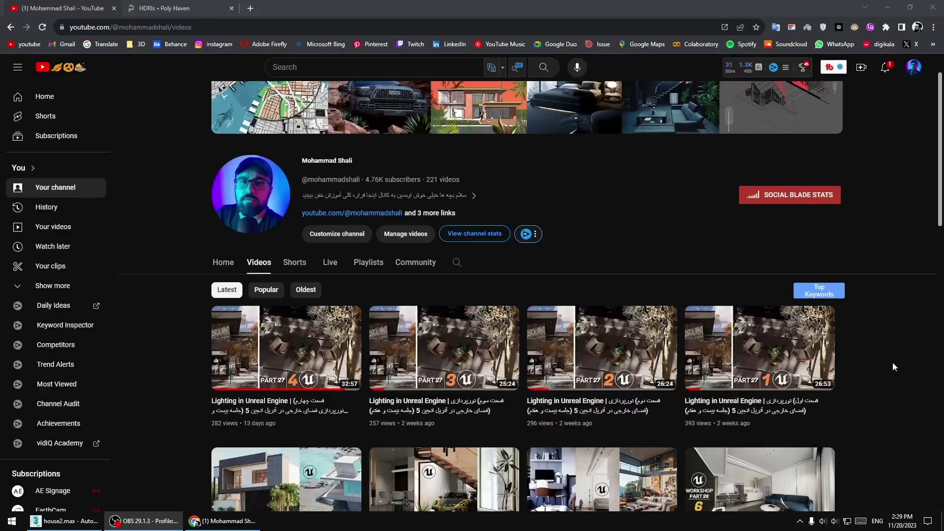
scroll(892, 362, up, 1)
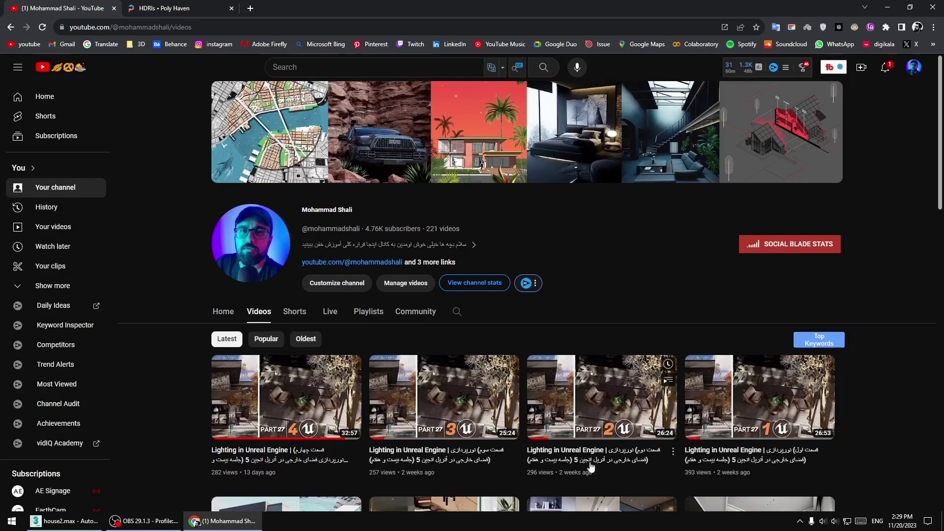
scroll(44, 383, down, 2)
scroll(112, 368, up, 2)
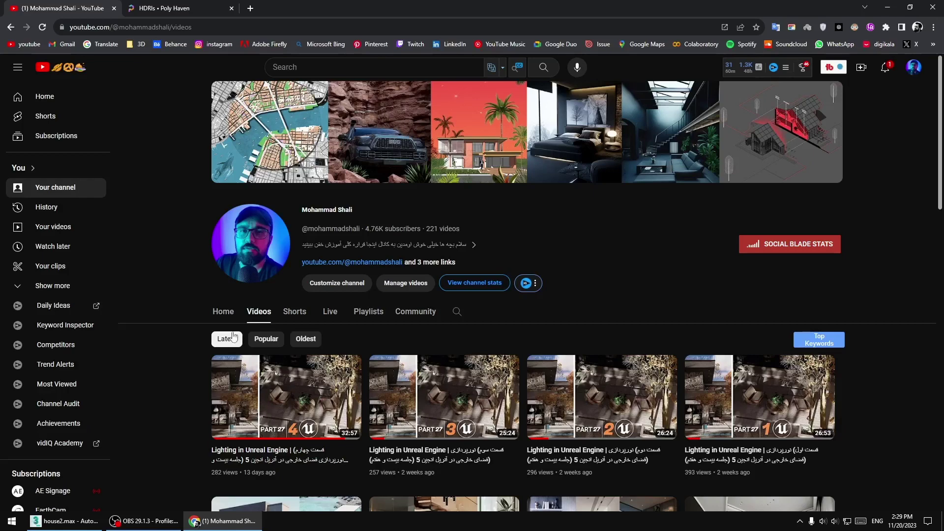
key(super+d)
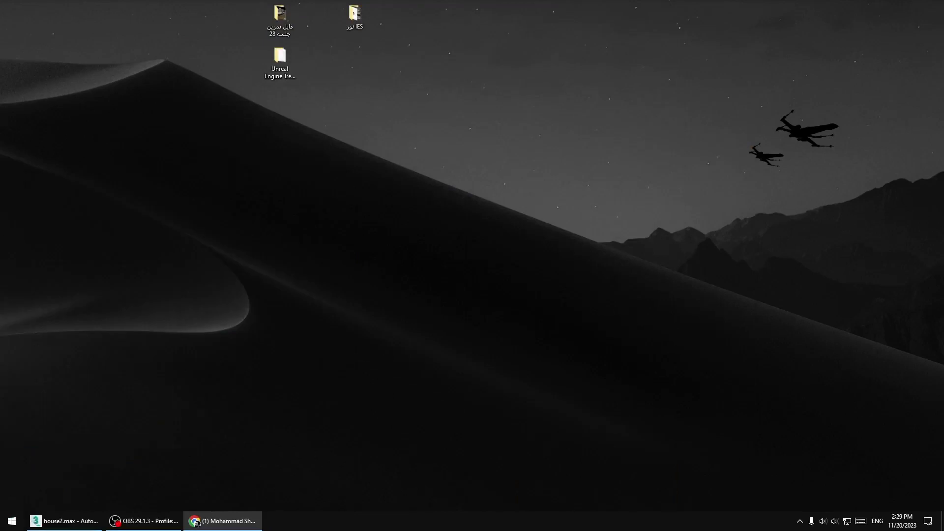
Refresh the desktop and bring the 3ds Max house2.max scene back up.
right_click(343, 123)
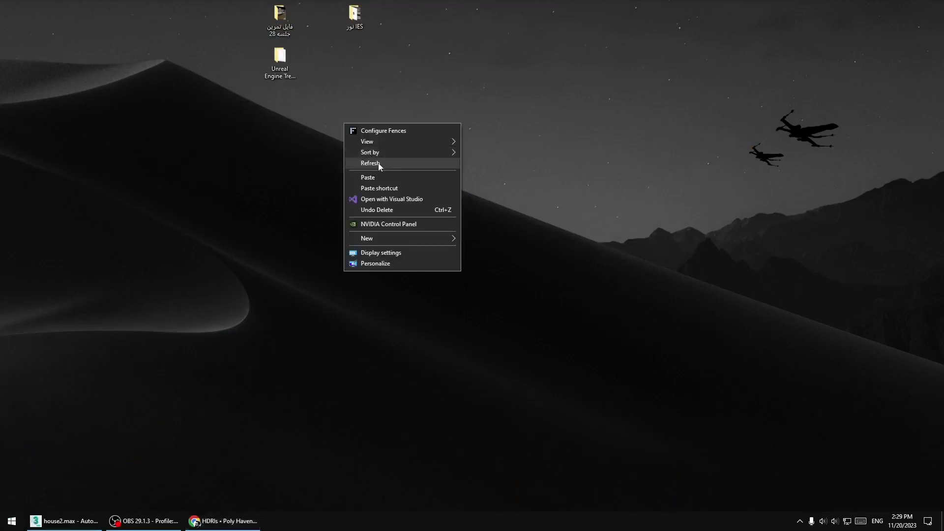
click(384, 162)
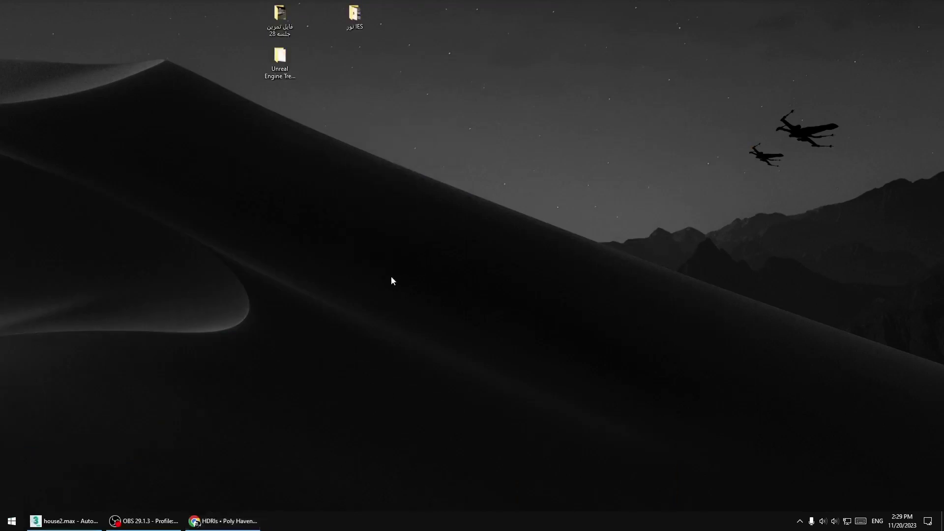
click(64, 520)
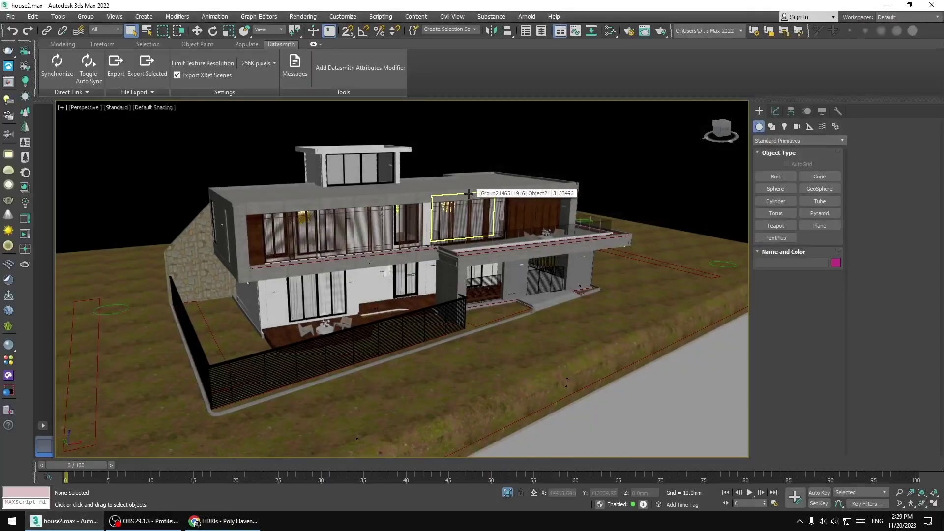
Select the main house component, then orbit and zoom to view its side.
click(438, 192)
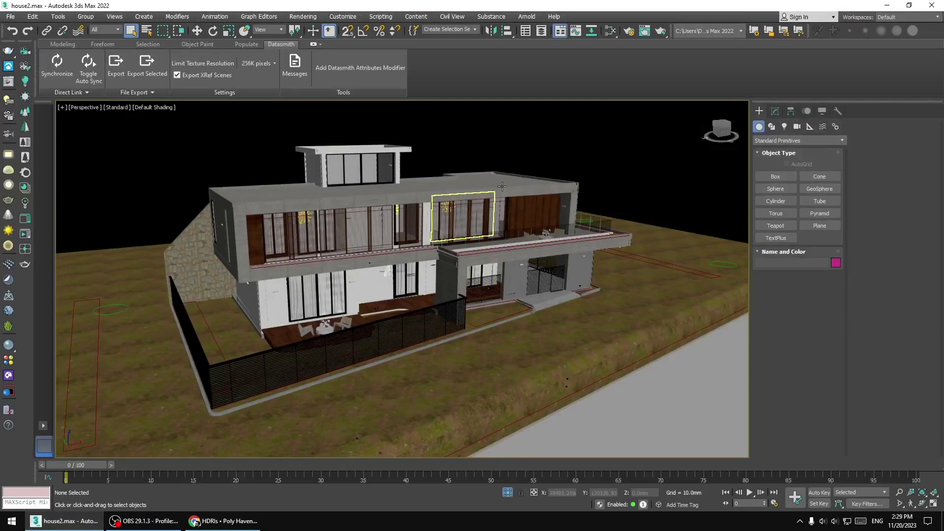
mouse_move(568, 216)
alt+middle_down()
mouse_move(440, 228)
mouse_move(596, 229)
alt+middle_up()
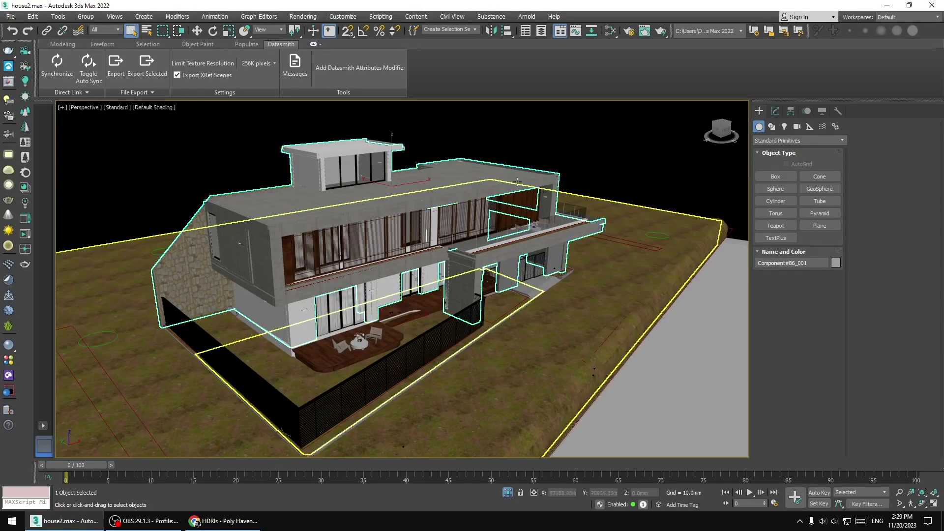
scroll(265, 256, up, 5)
scroll(265, 255, up, 5)
scroll(265, 255, down, 5)
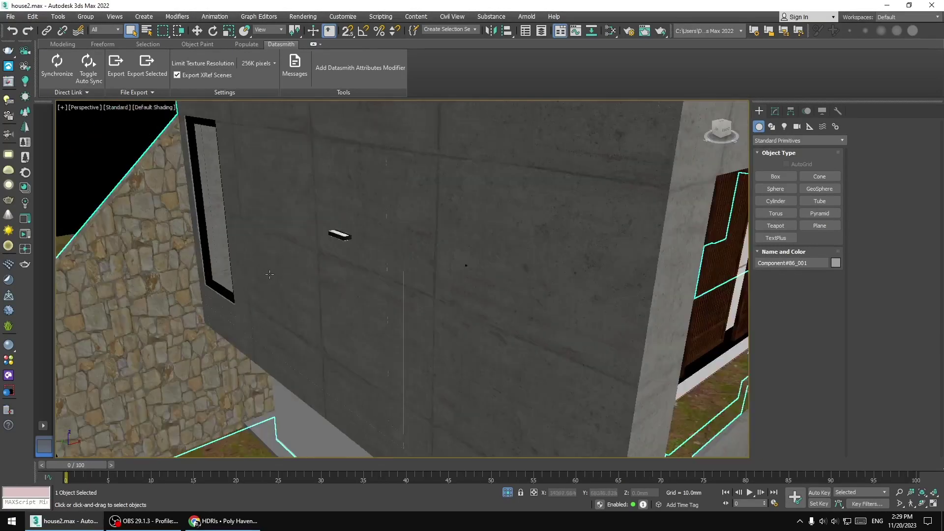
scroll(265, 256, down, 5)
scroll(283, 279, up, 1)
scroll(265, 286, up, 3)
scroll(265, 285, down, 2)
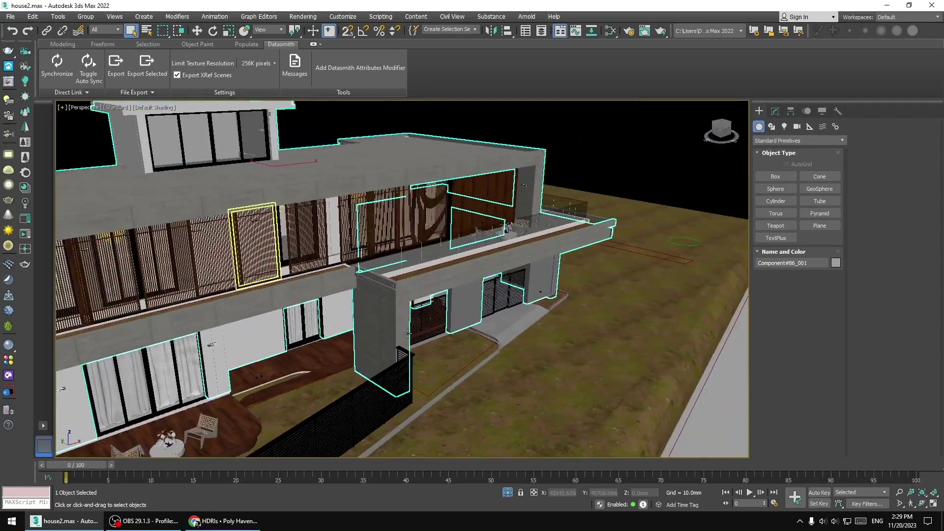
scroll(266, 285, down, 3)
scroll(505, 295, down, 4)
Orbit to the house's other sides, deselect it, and start Datasmith Export Selected.
mouse_move(505, 295)
alt+middle_down()
mouse_move(573, 297)
mouse_move(466, 337)
mouse_move(590, 207)
mouse_move(569, 207)
alt+middle_up()
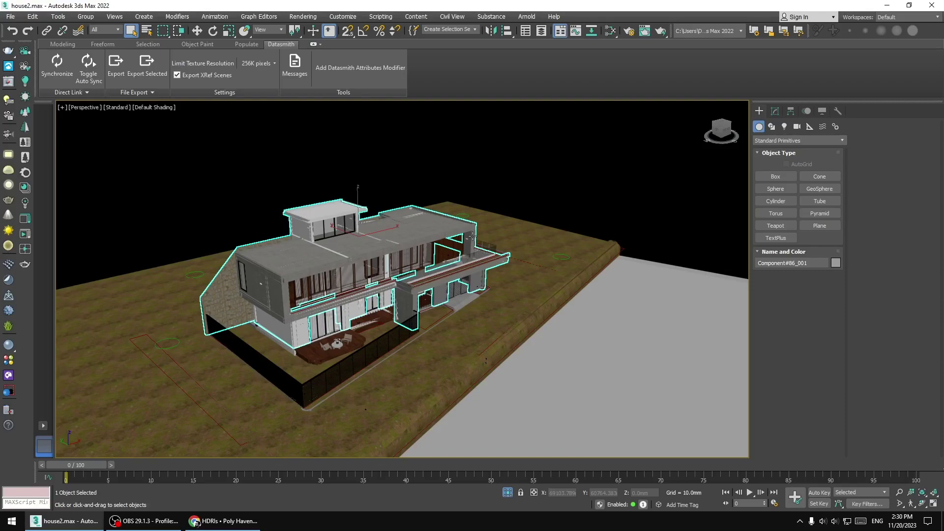
mouse_move(472, 237)
alt+middle_down()
mouse_move(422, 254)
mouse_move(569, 259)
alt+middle_up()
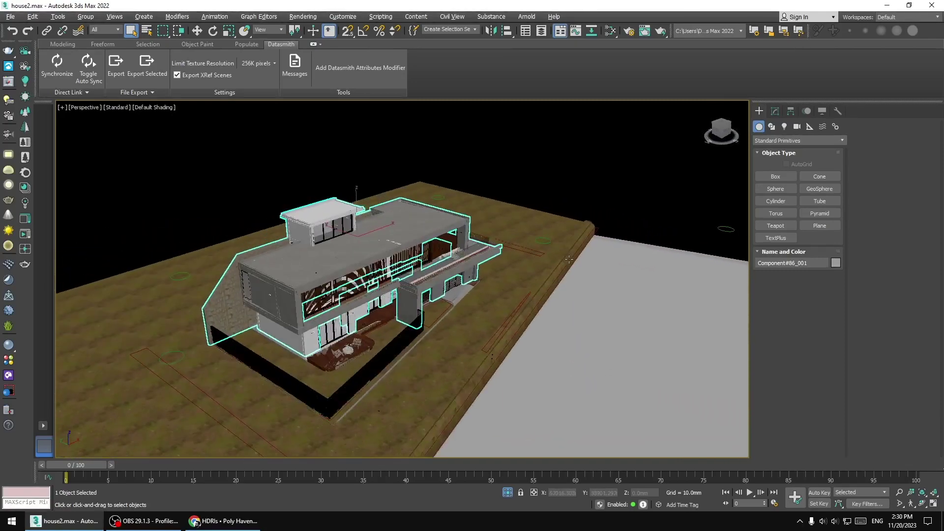
click(571, 256)
mouse_move(571, 255)
alt+middle_down()
mouse_move(484, 271)
mouse_move(531, 340)
alt+middle_up()
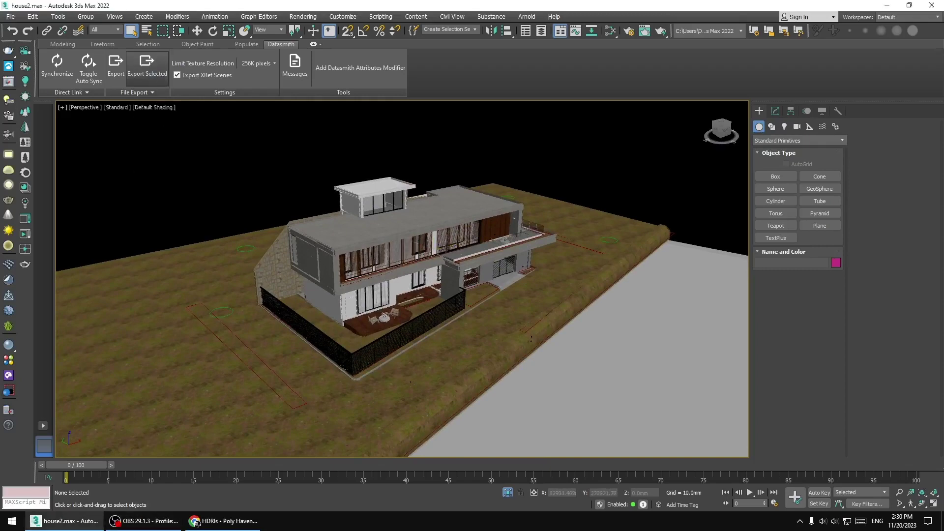
click(146, 66)
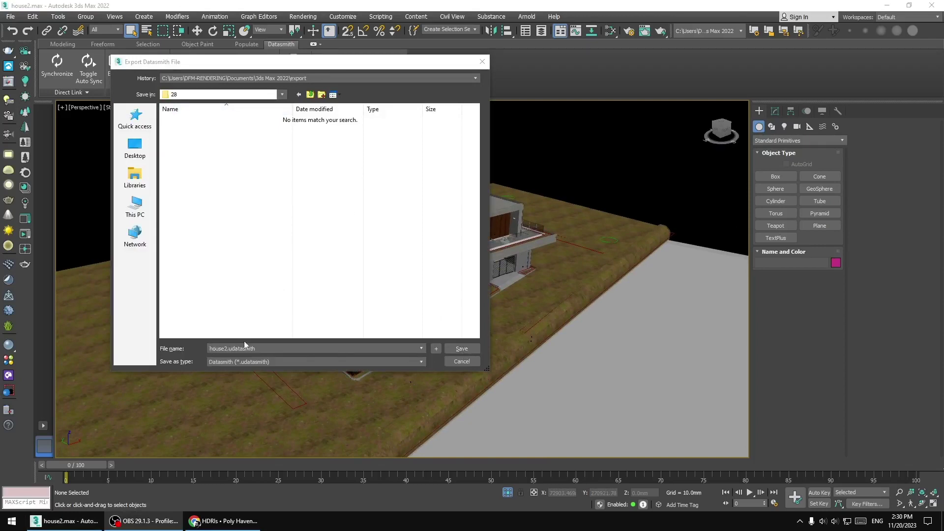
Save the export as house2.udatasmith in folder 28 and minimize 3ds Max.
click(448, 347)
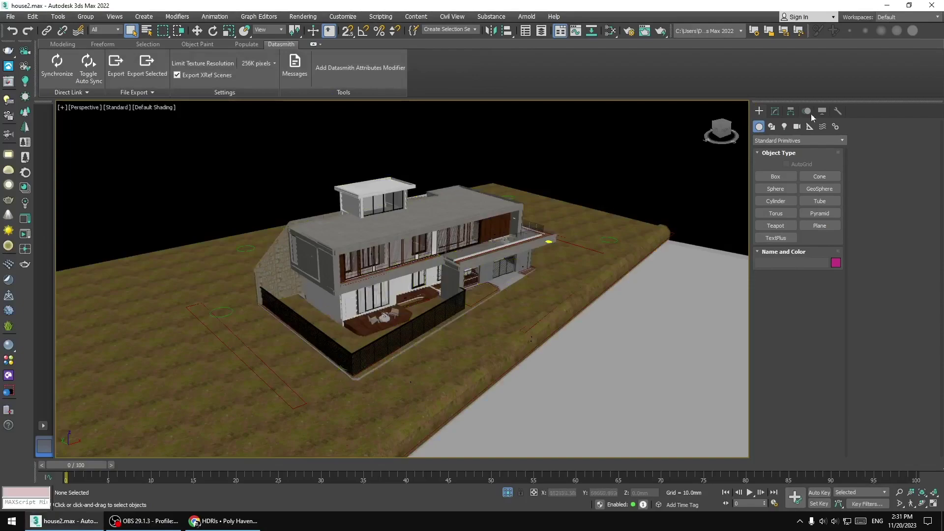
click(888, 5)
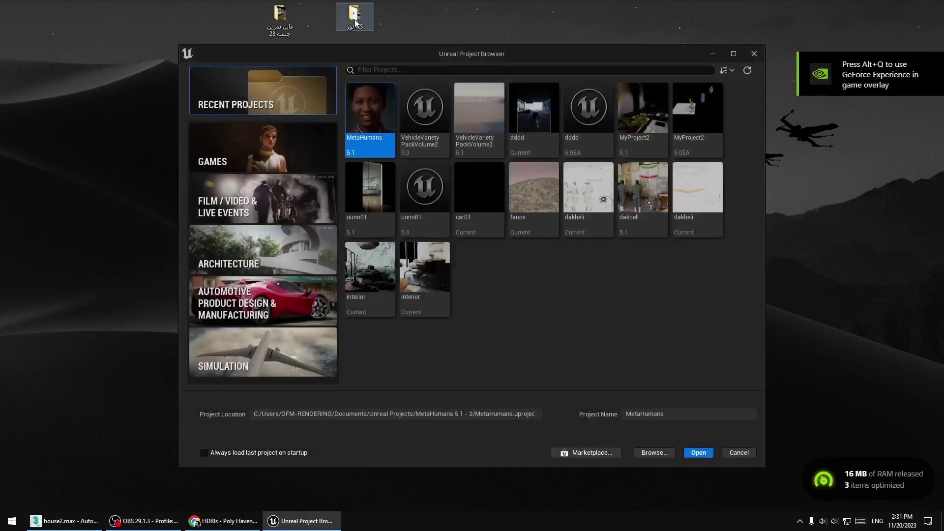
Create a Blank Architecture project under a new project name in the nn desktop folder.
click(354, 21)
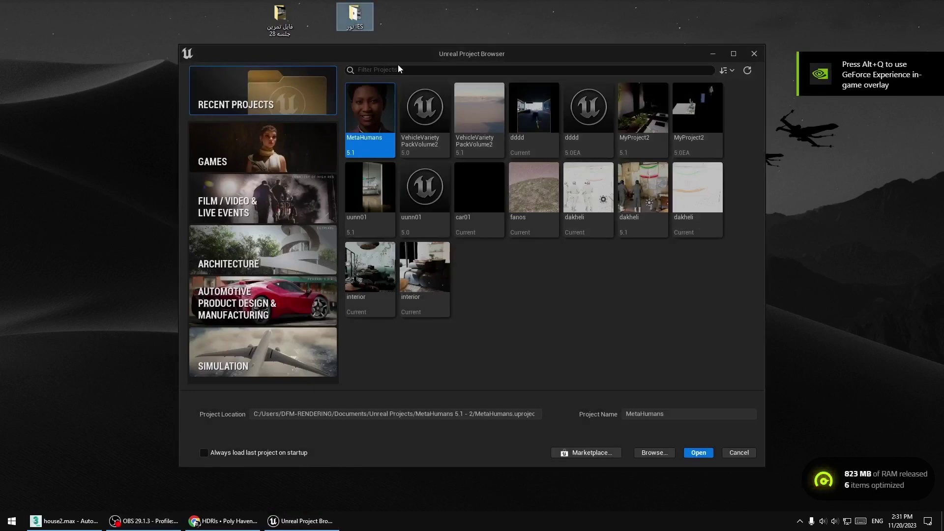
click(275, 251)
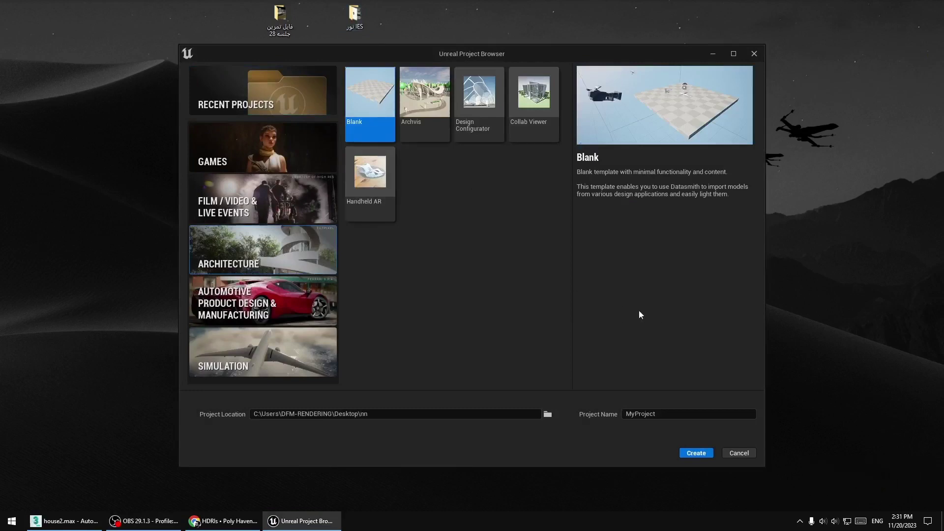
click(548, 414)
click(637, 52)
click(681, 415)
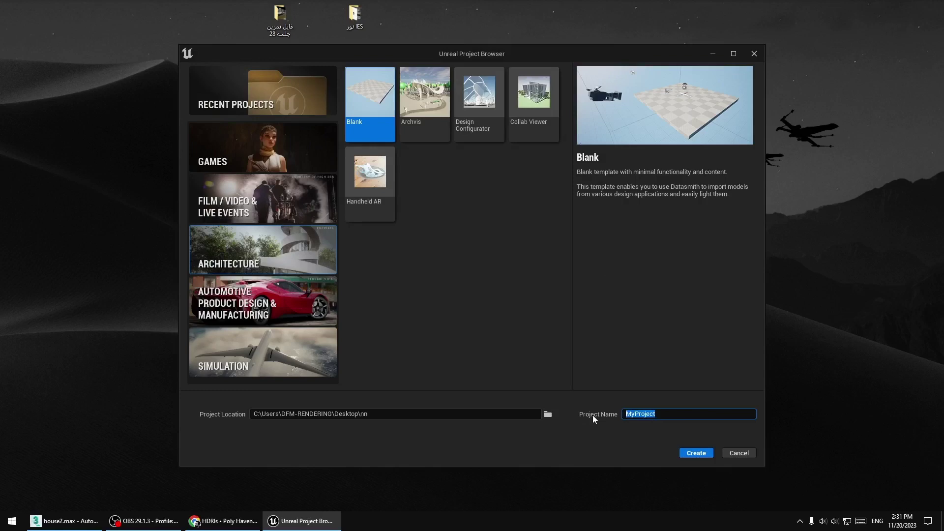
text(MOHAMMAD)
text(02)
click(696, 452)
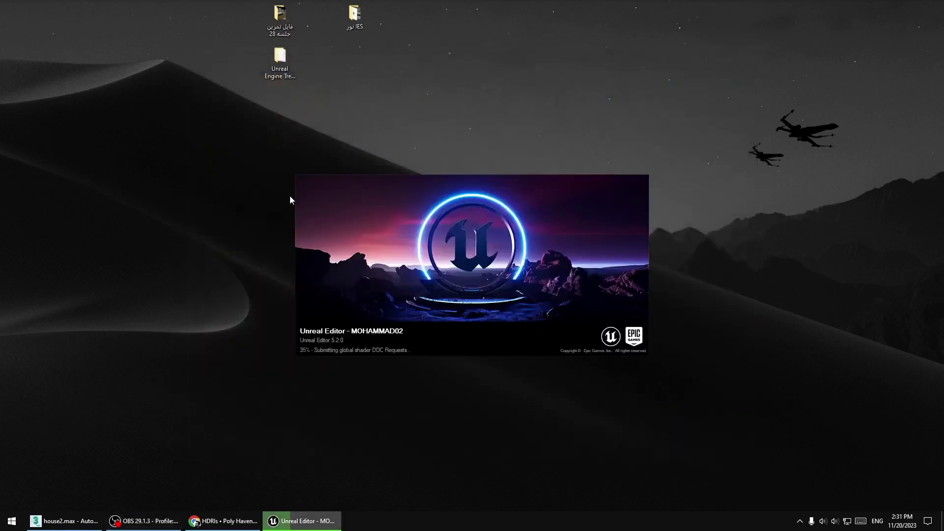
Open iesguide.jpg from the IES folder, zoom over the light profile chart, then close it.
double_click(358, 23)
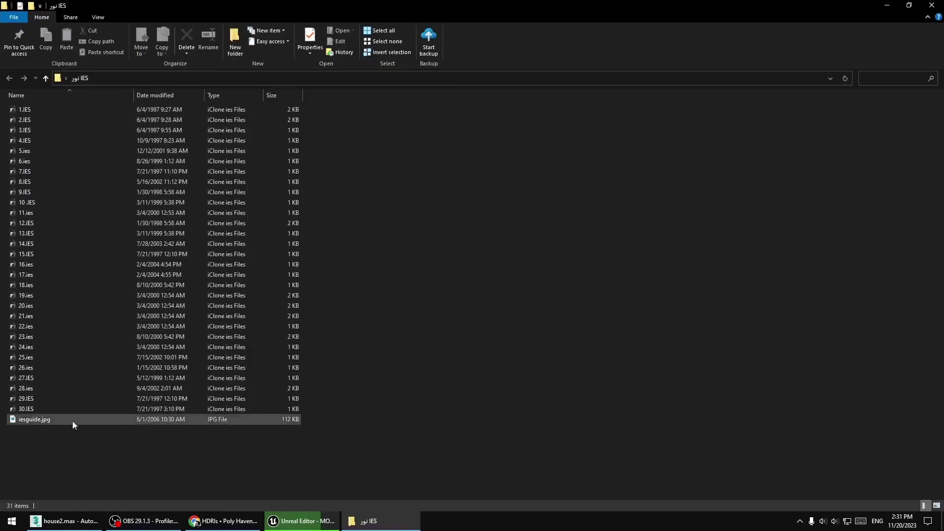
double_click(36, 419)
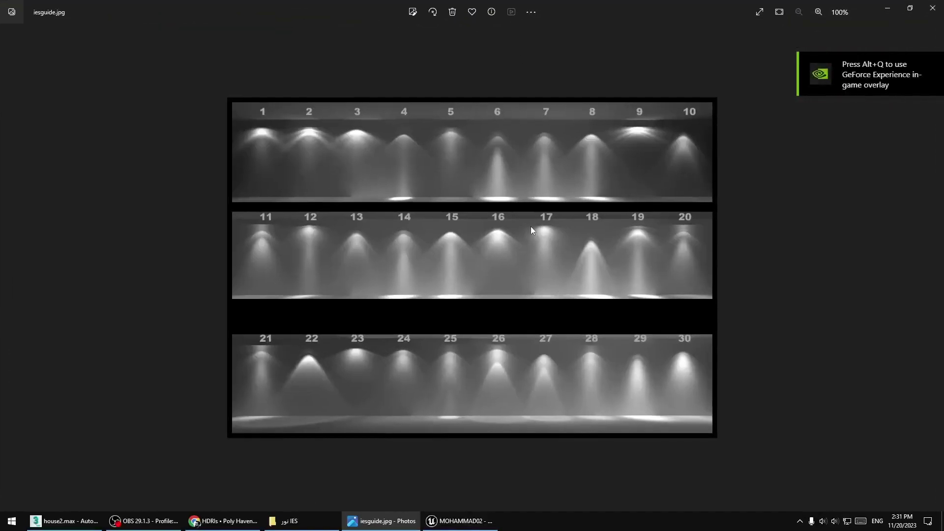
ctrl+scroll(530, 226, up, 5)
ctrl+scroll(683, 172, down, 5)
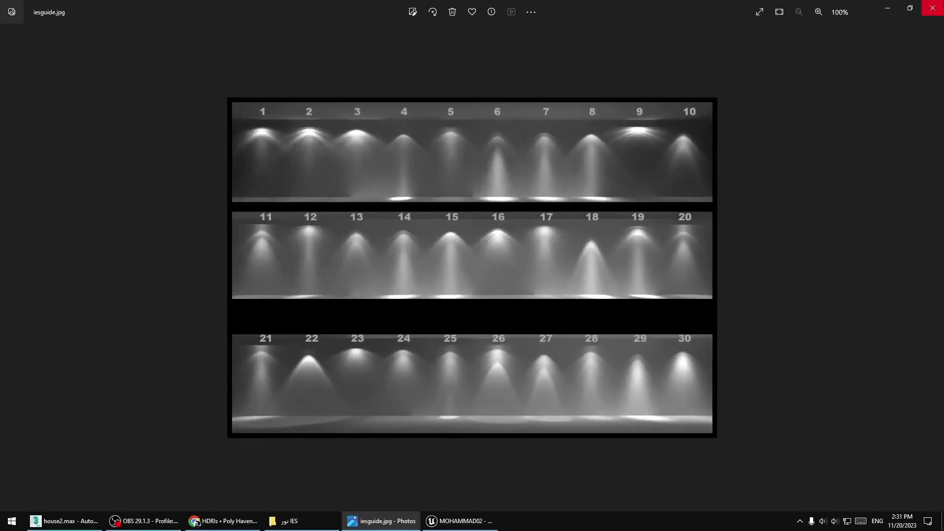
click(932, 7)
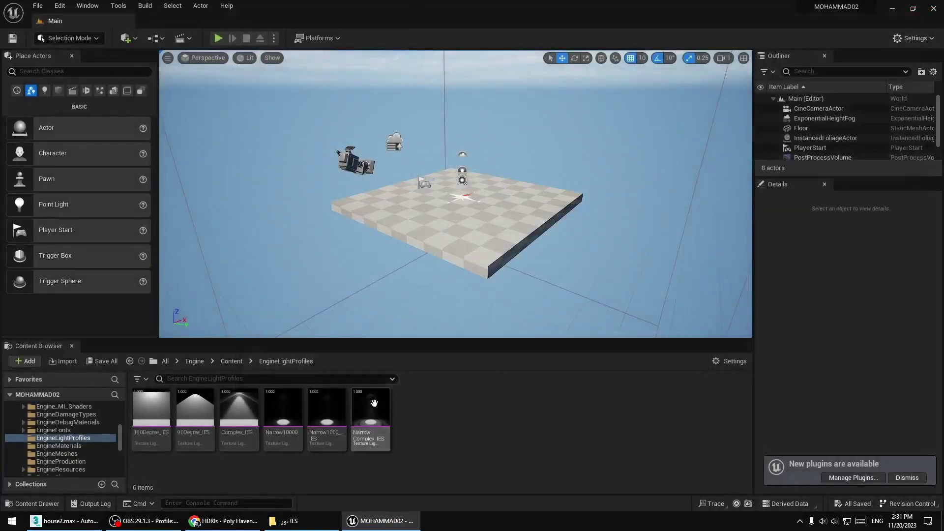
Go from Engine to the project Content folder, select the Main level, and fly toward the floor.
mouse_move(373, 403)
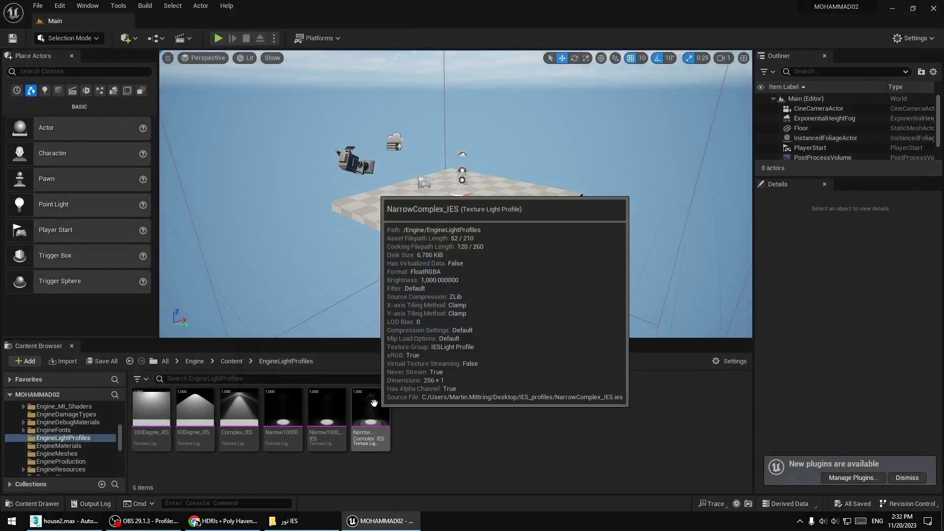
scroll(87, 441, up, 10)
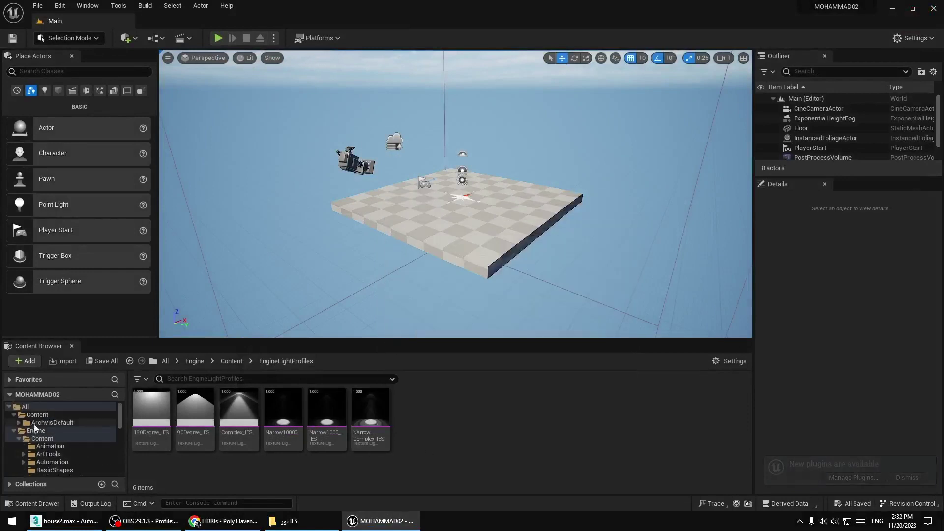
click(13, 432)
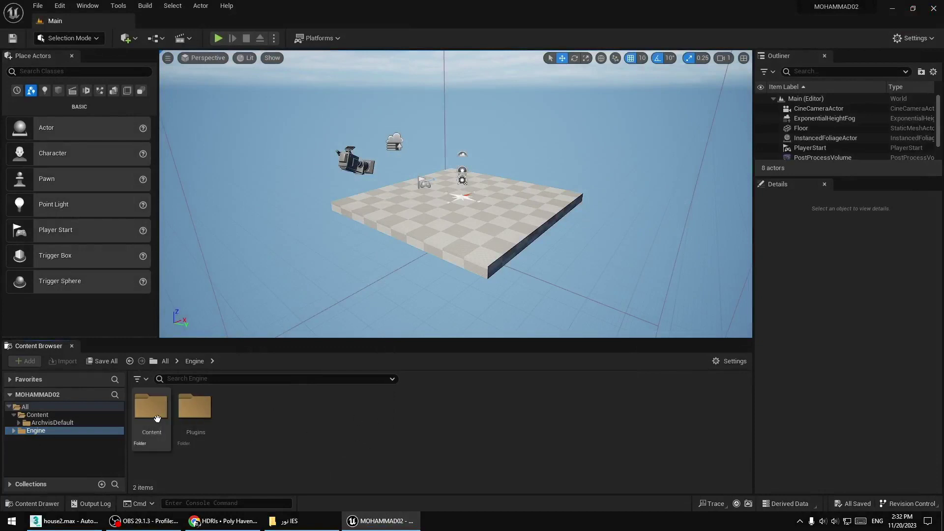
click(44, 416)
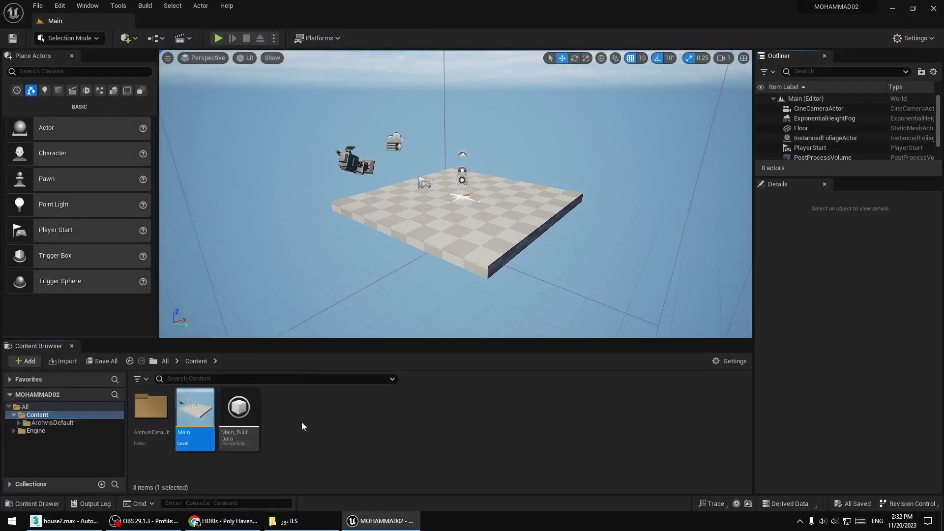
click(204, 418)
drag(399, 288, 408, 275)
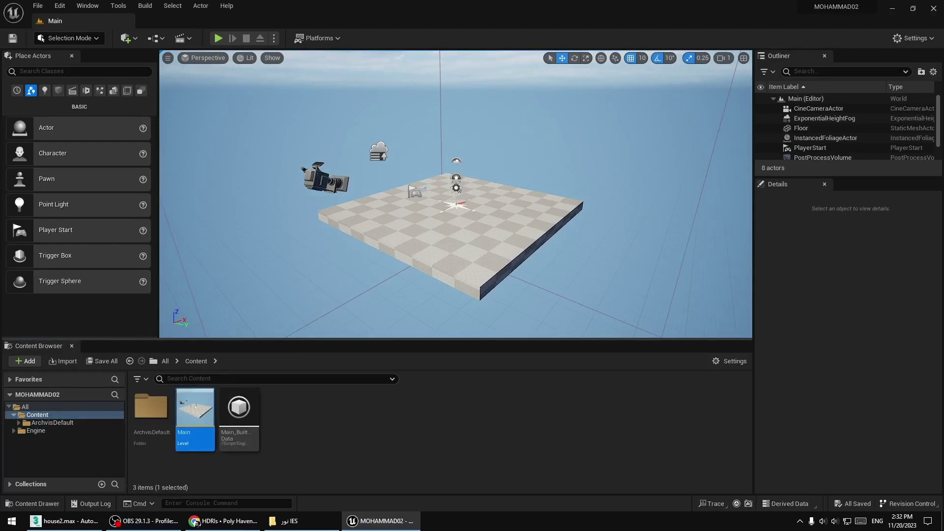
Delete SunSky, PostProcessVolume, ExponentialHeightFog, PlayerStart and VolumetricCloud from the level.
click(457, 179)
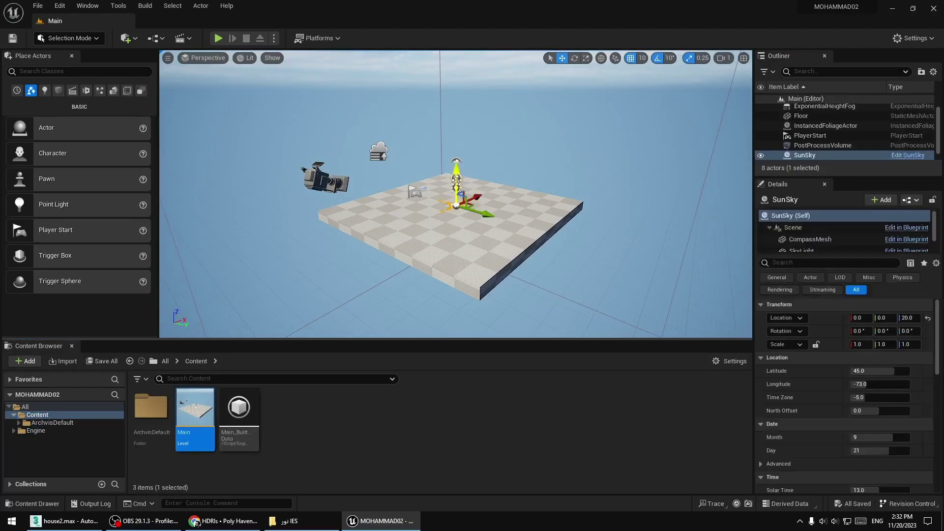
key(Delete)
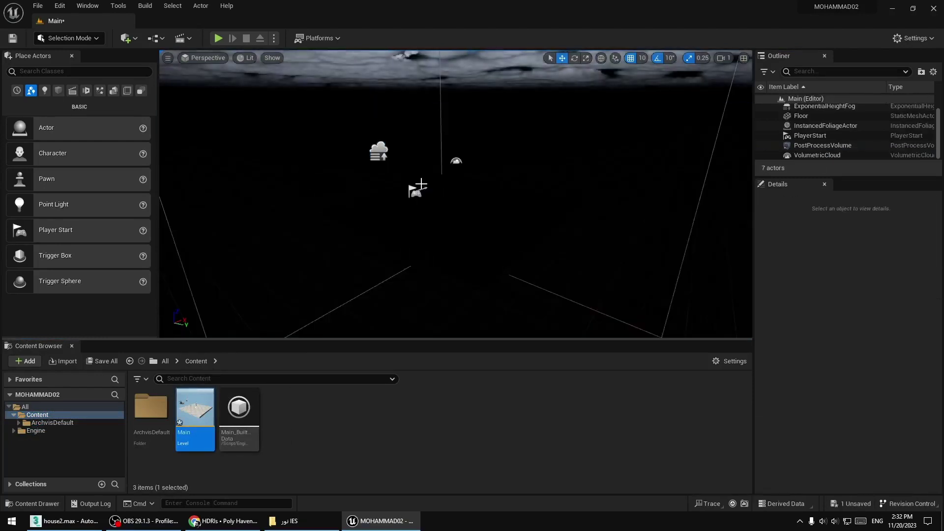
click(439, 145)
key(Delete)
click(379, 151)
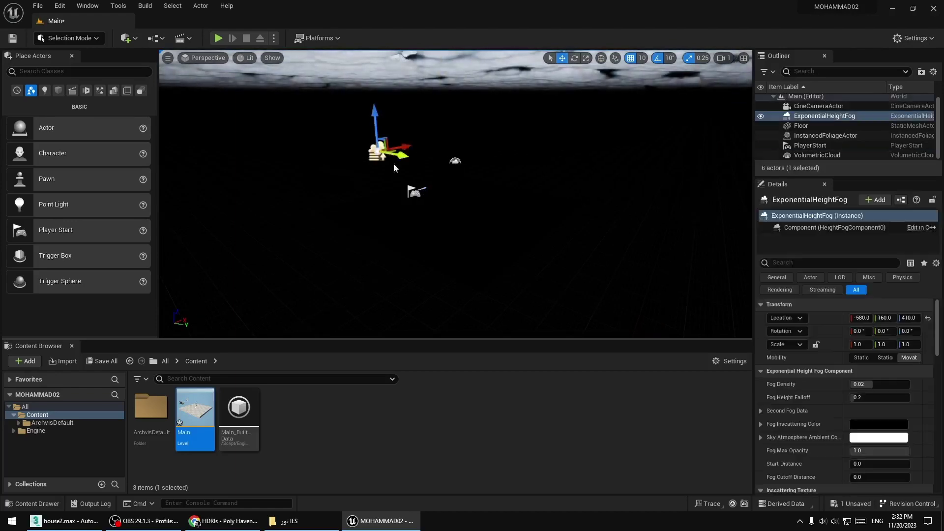
key(Delete)
click(416, 192)
key(Delete)
click(456, 161)
key(Delete)
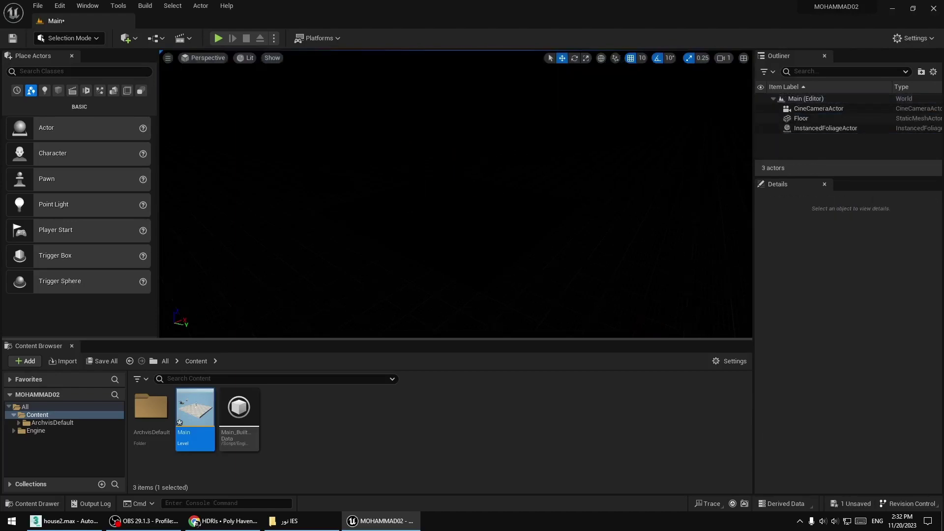
Switch the viewport to Unlit and delete the CineCameraActor.
click(245, 57)
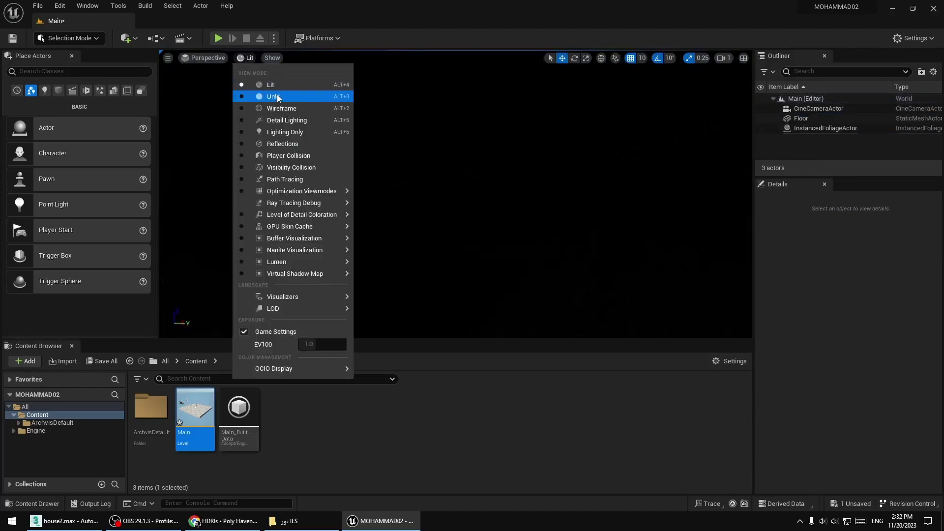
click(268, 95)
middle_drag(339, 261, 397, 233)
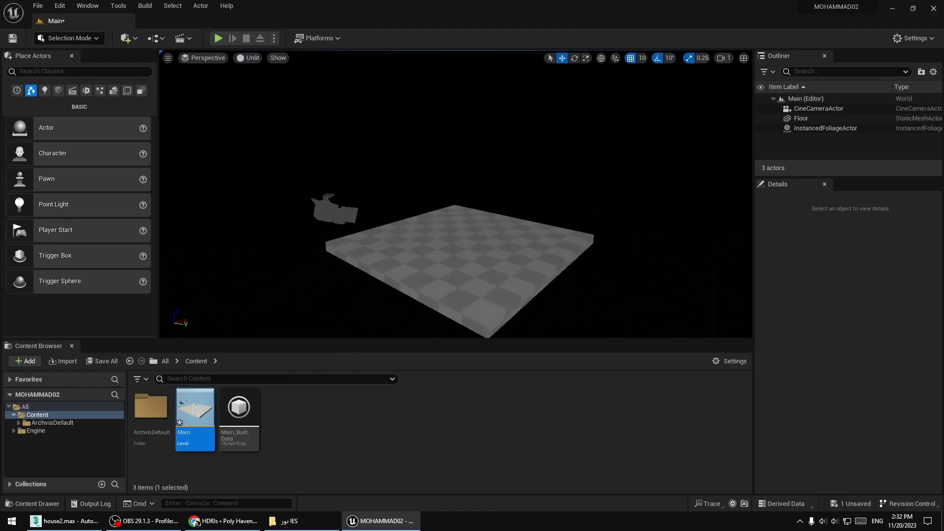
click(334, 208)
key(Delete)
Select and frame the Floor, setting its Location Z to -180.
scroll(480, 264, down, 2)
click(481, 263)
key(f)
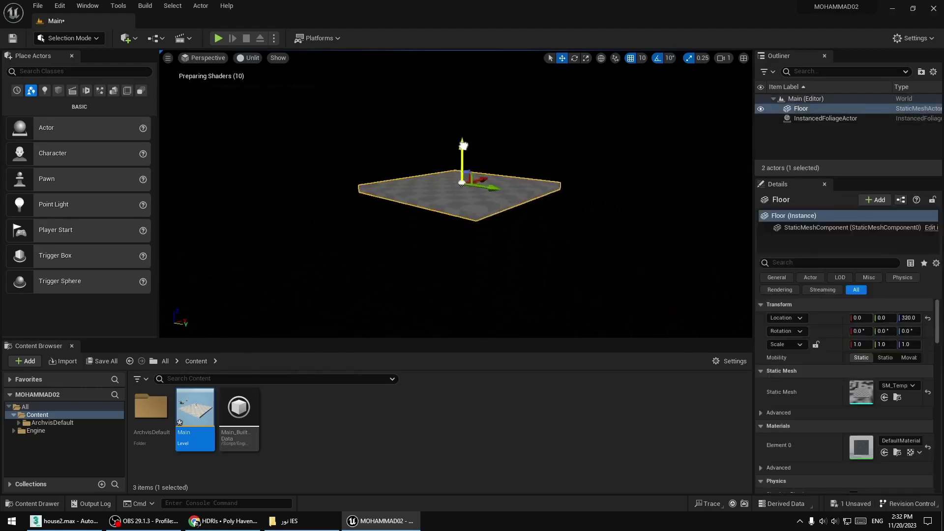
key(ctrl+z)
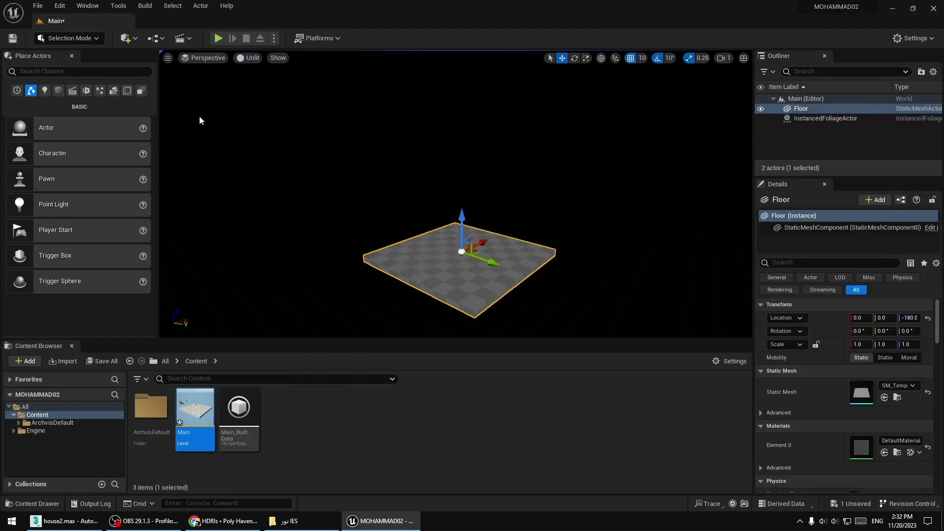
click(127, 38)
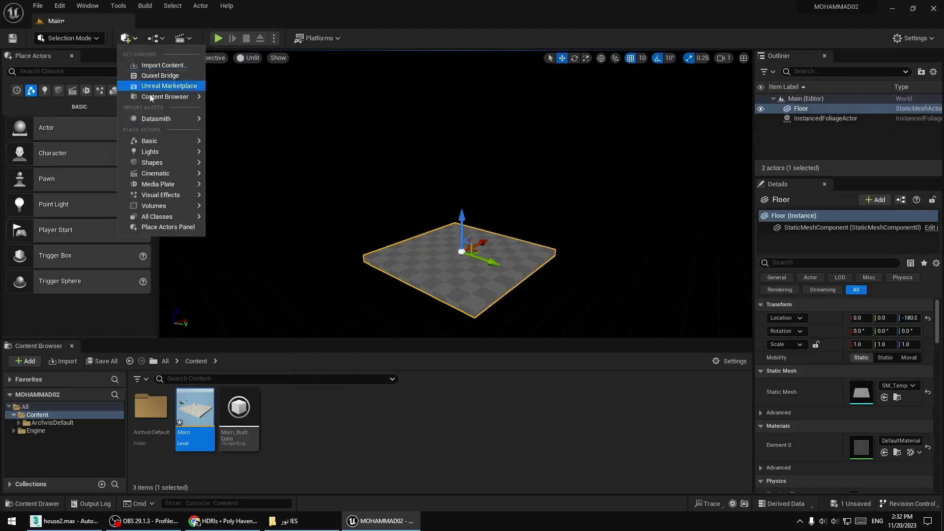
Start a Datasmith file import and choose house2.udatasmith.
mouse_move(157, 119)
click(229, 134)
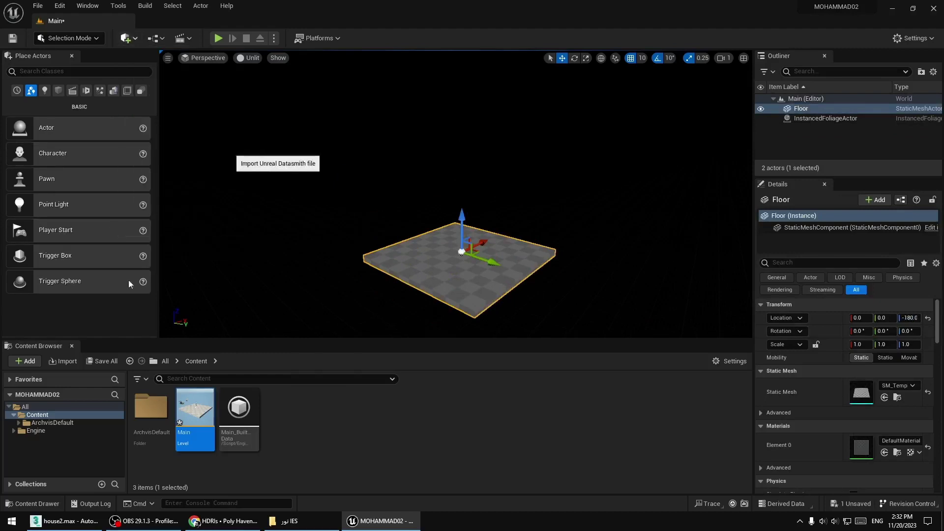
click(130, 82)
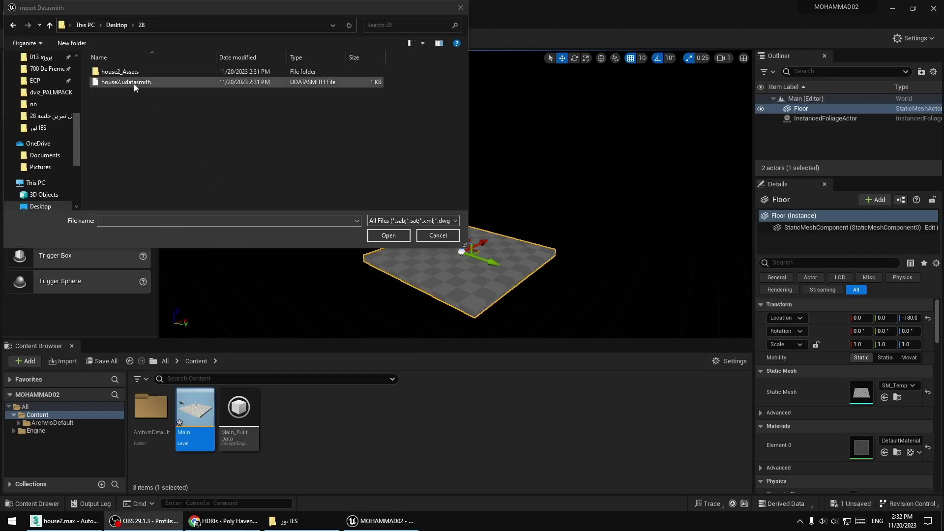
click(388, 235)
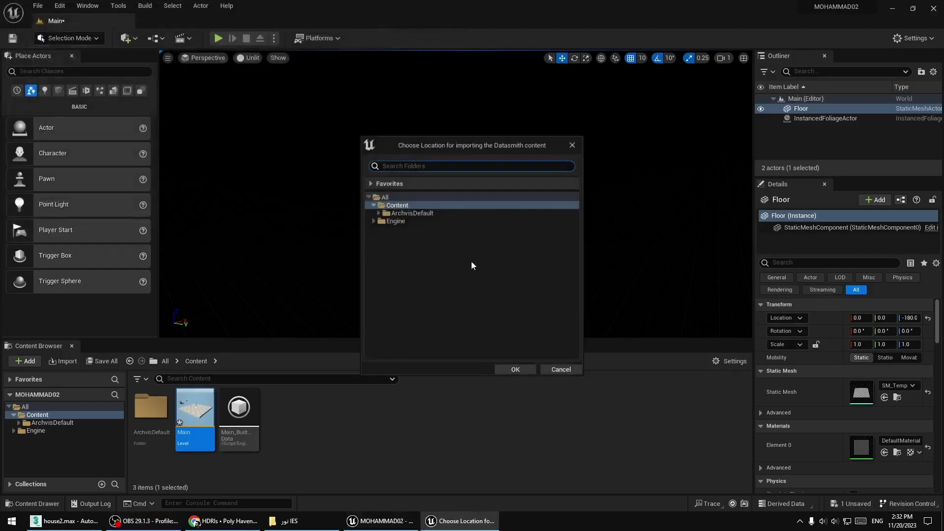
Create a 3D folder under Content as the destination and import house2.
right_click(465, 265)
click(499, 274)
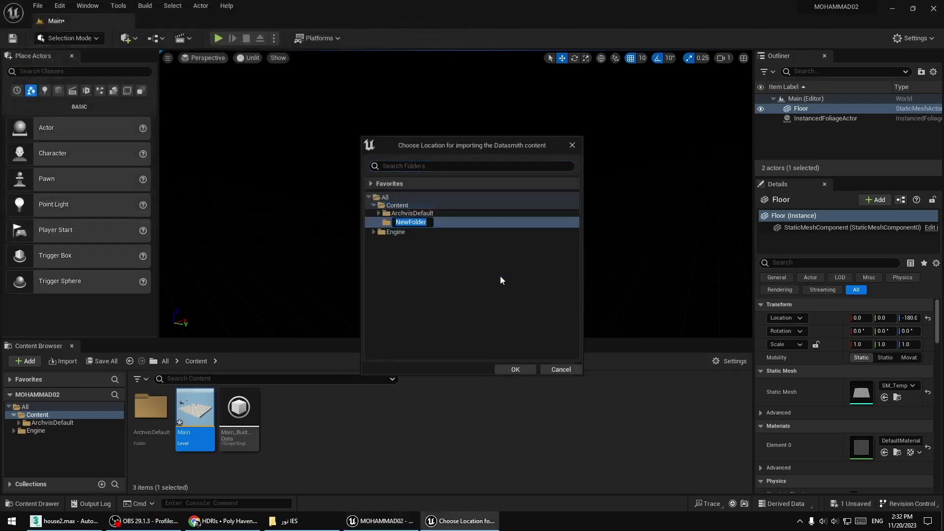
text(3D)
key(Return)
click(516, 369)
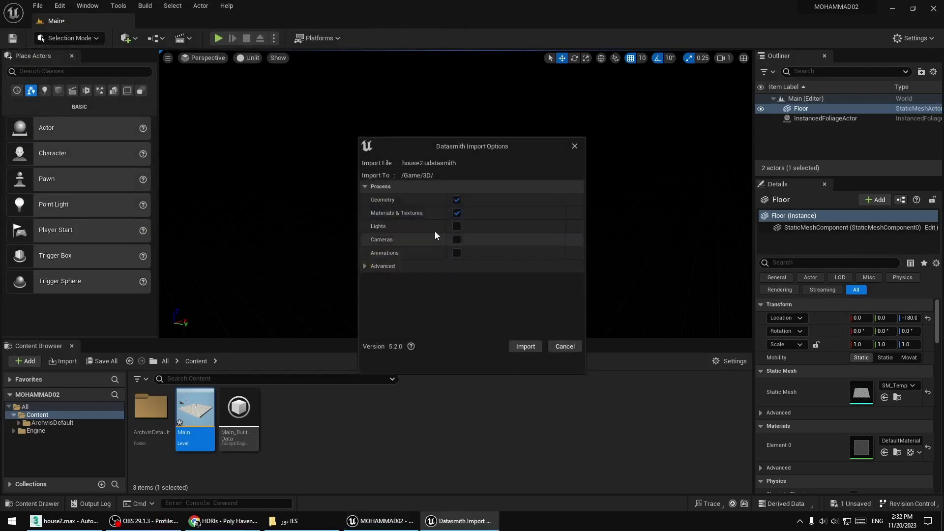
click(533, 345)
key(f)
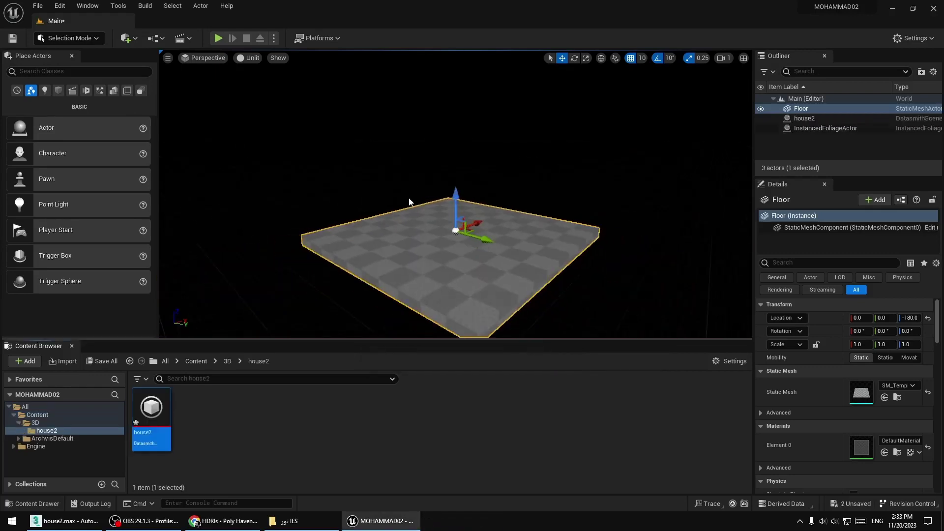
mouse_move(478, 225)
right_down()
mouse_move(540, 231)
mouse_move(512, 196)
mouse_move(491, 211)
right_up()
Orbit around the Floor, open the imported house2 Datasmith asset, then return to 3ds Max.
key(f)
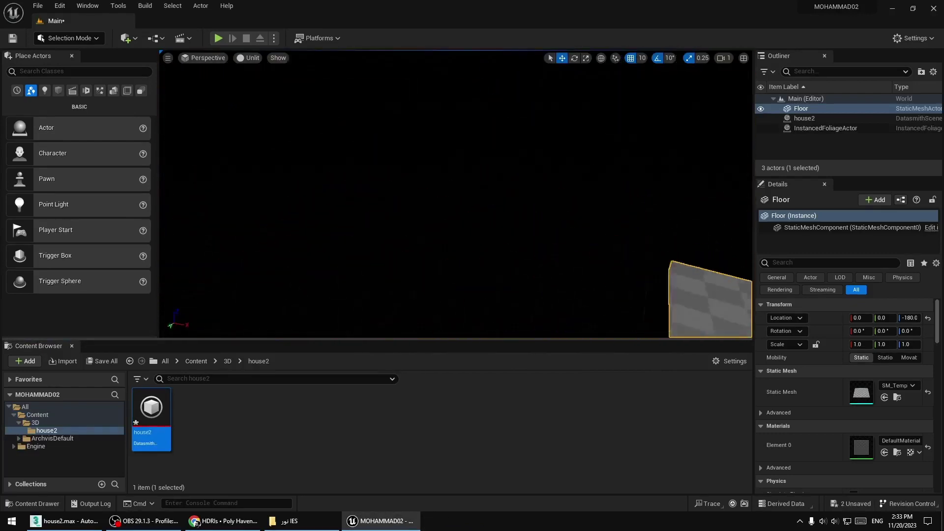
key(f)
right_drag(456, 238, 476, 273)
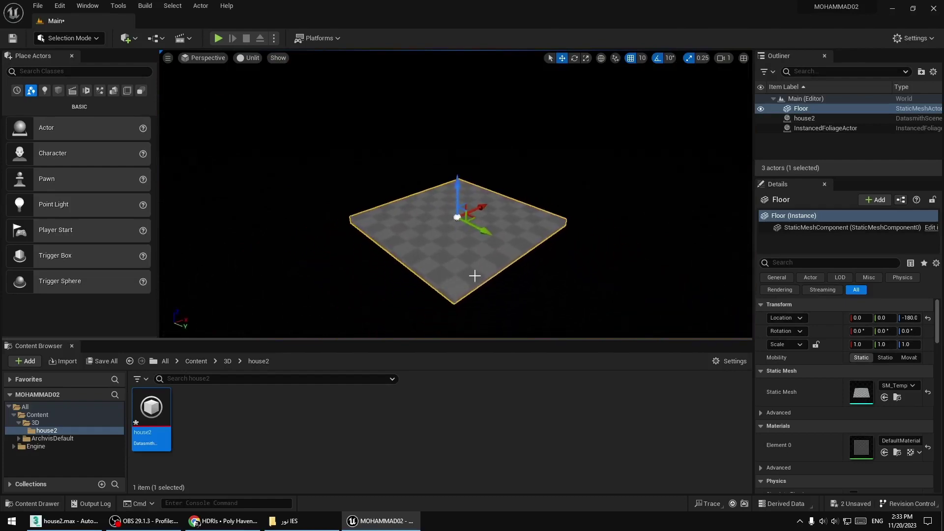
click(65, 521)
key(alt+Tab)
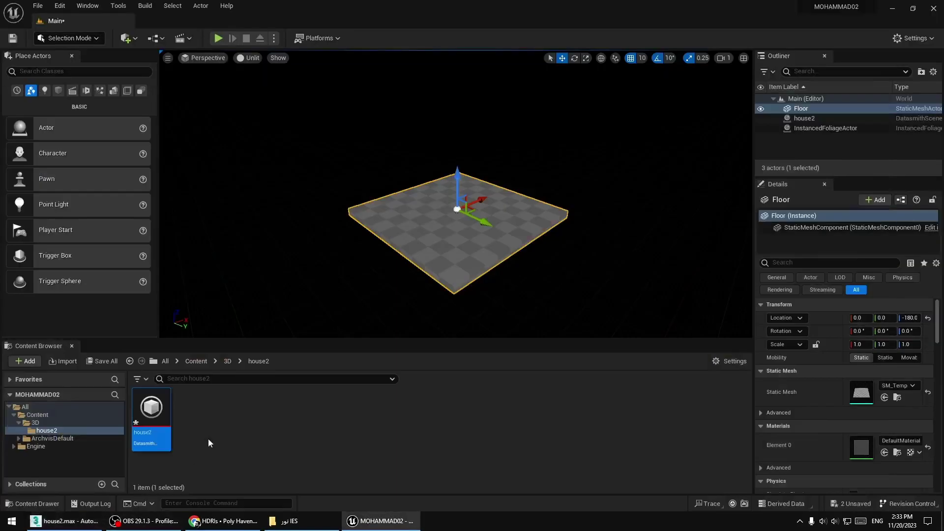
double_click(155, 417)
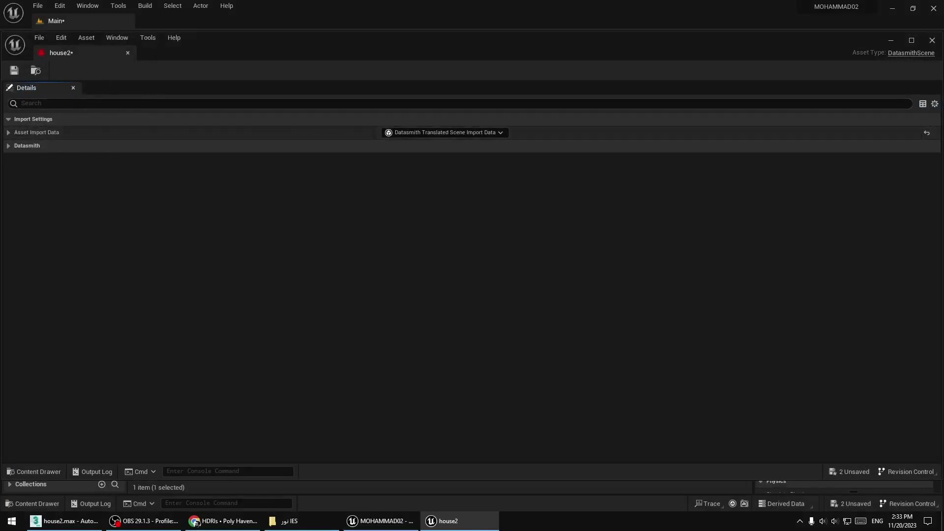
key(alt+Tab)
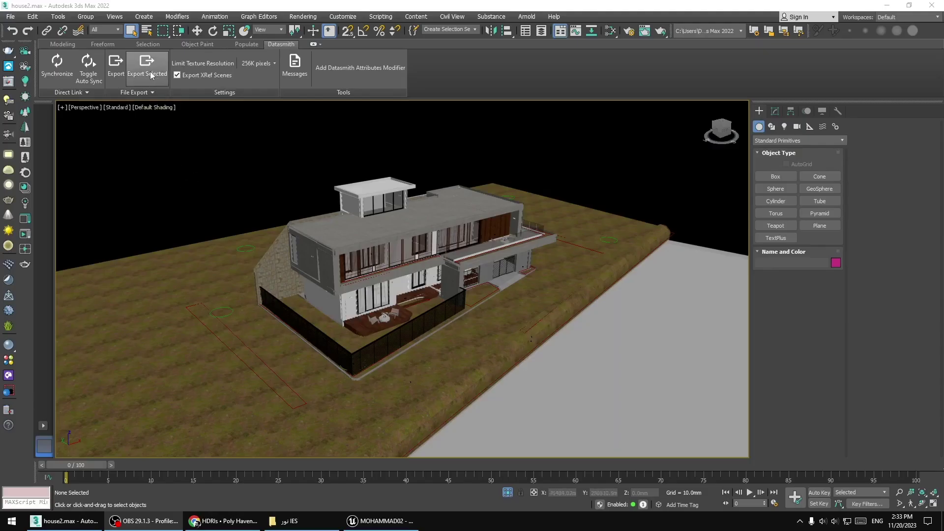
Run the Datasmith ribbon's Export and save house2.udatasmith into folder 28.
click(117, 68)
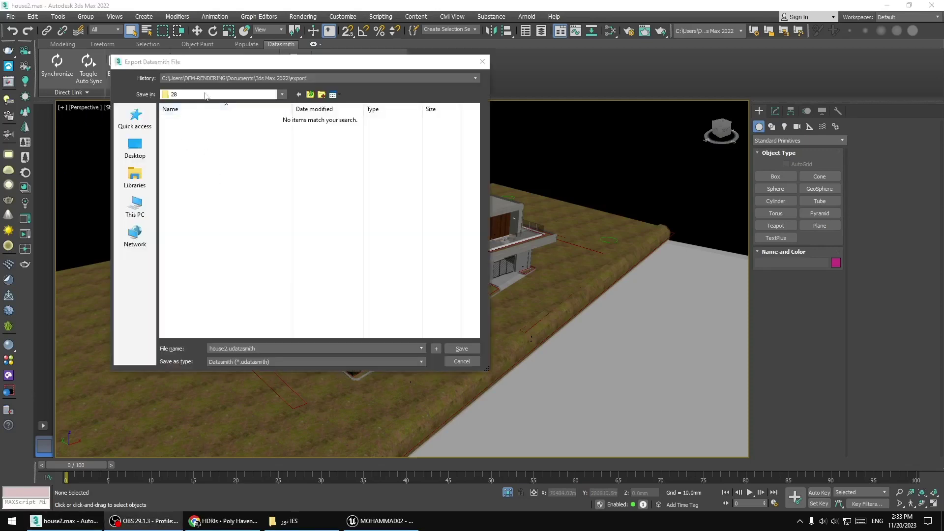
click(462, 348)
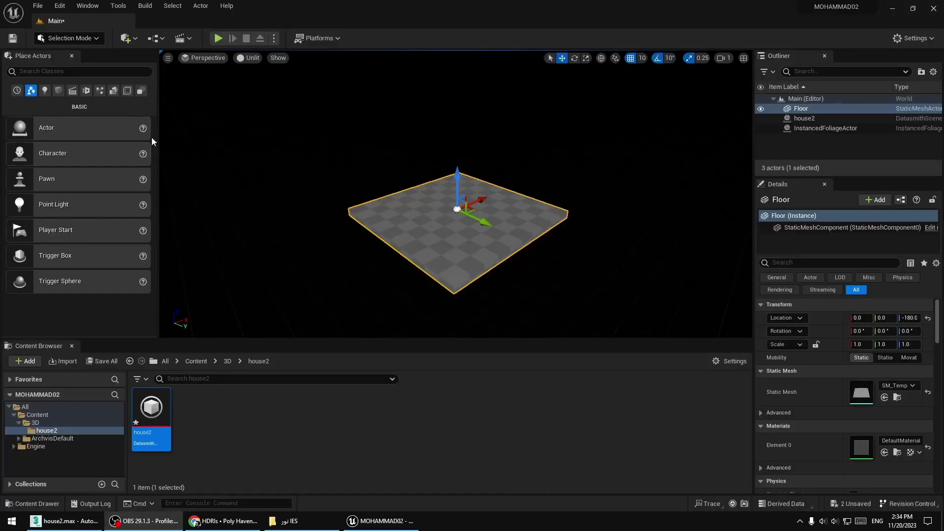
Import house2.udatasmith through Datasmith into the 3D folder, adding 2,057 house actors to the level.
click(126, 38)
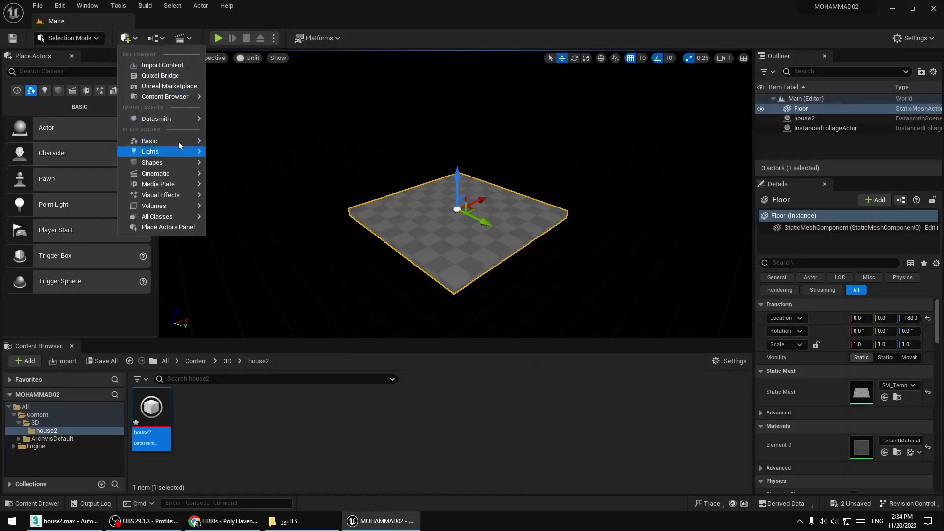
mouse_move(166, 125)
click(246, 133)
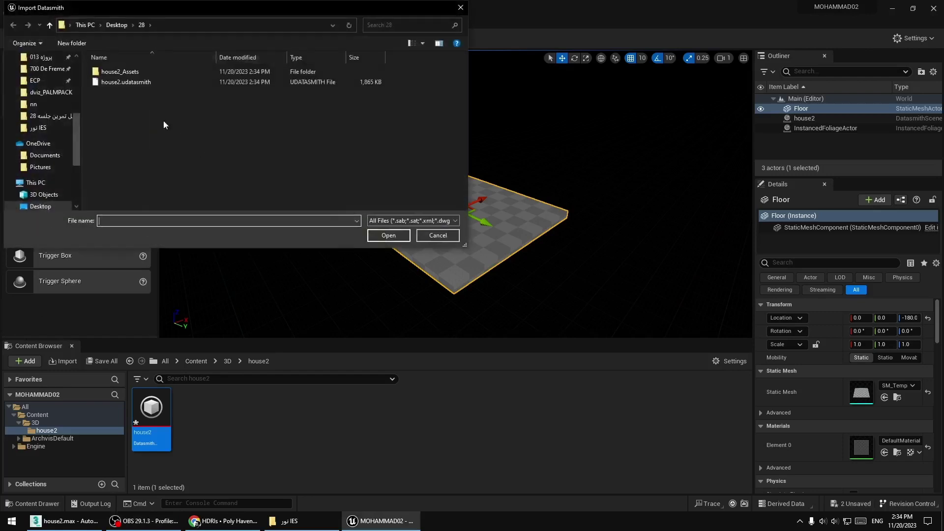
click(131, 85)
double_click(131, 85)
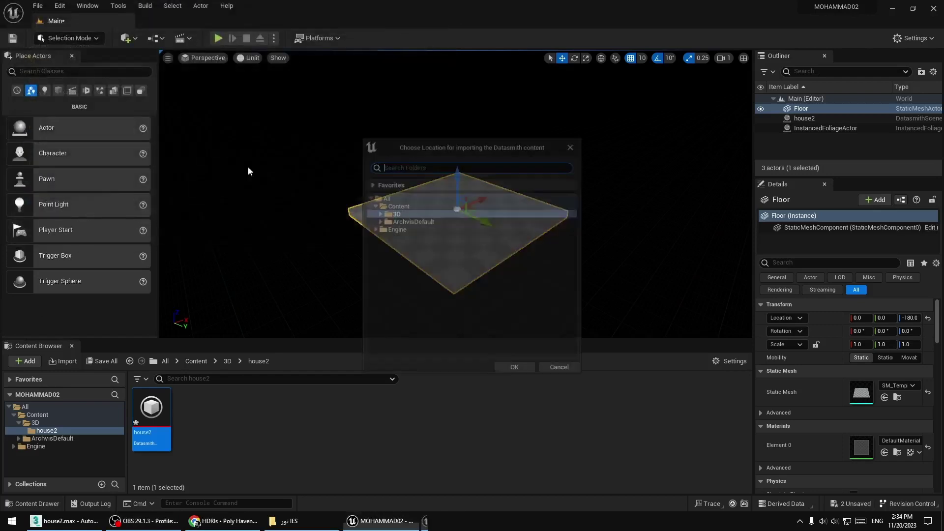
click(401, 213)
click(515, 369)
click(526, 344)
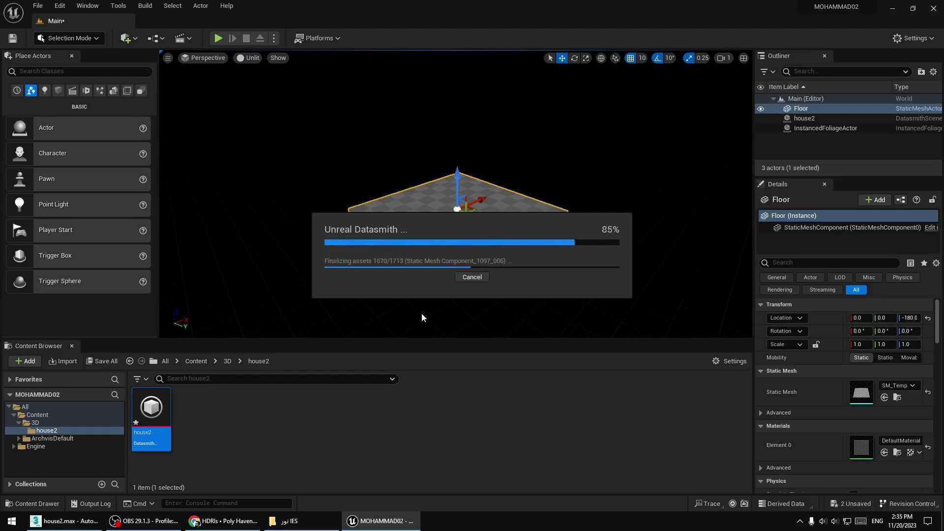
middle_drag(420, 312, 459, 313)
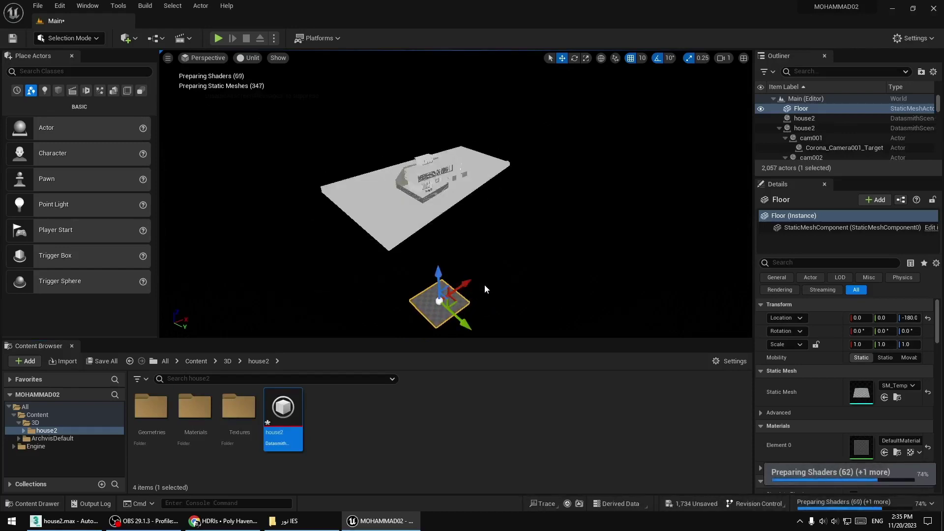
Delete the old Floor actor and frame the view on the house and its slab.
key(Delete)
middle_drag(476, 263, 476, 309)
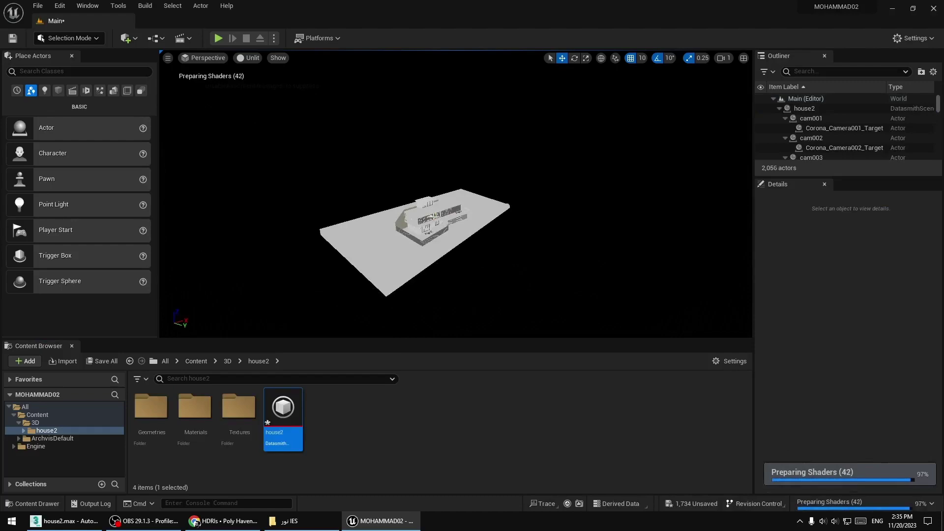
click(439, 213)
key(f)
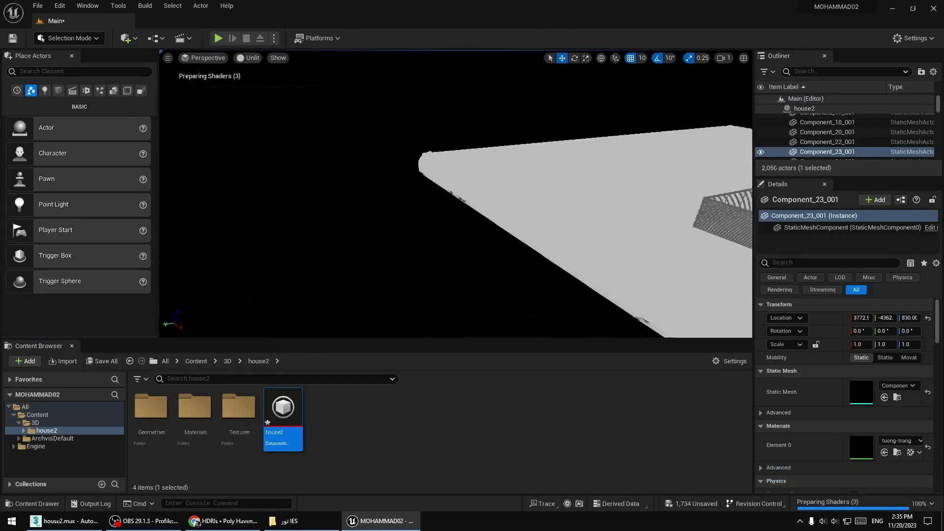
click(576, 284)
key(f)
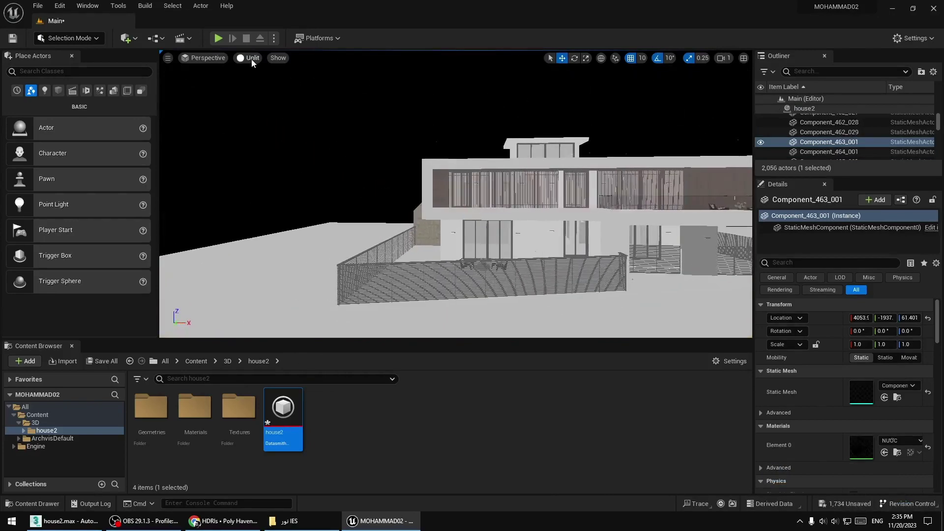
Switch the viewport from Lit to Unlit shading and orbit around the white house.
click(248, 58)
click(265, 82)
mouse_move(488, 197)
right_down()
mouse_move(472, 206)
mouse_move(493, 203)
right_up()
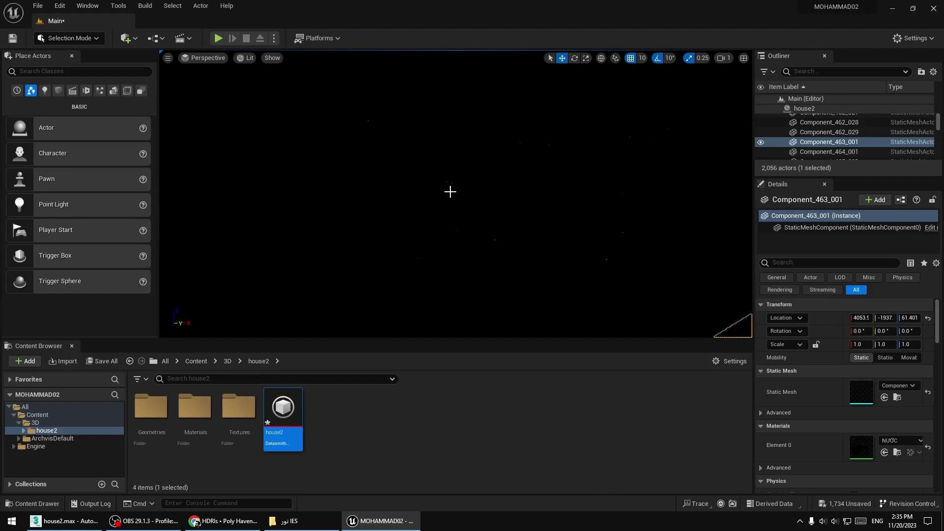
right_drag(459, 190, 507, 191)
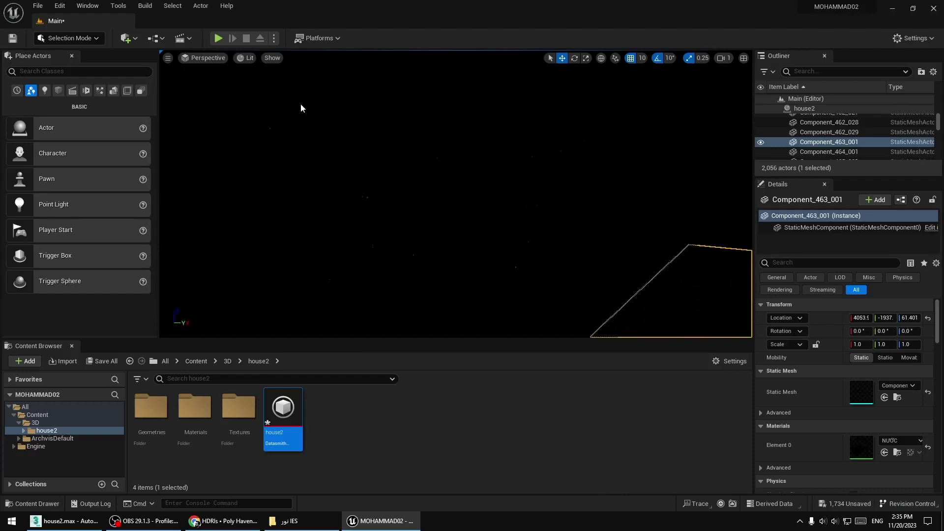
click(245, 57)
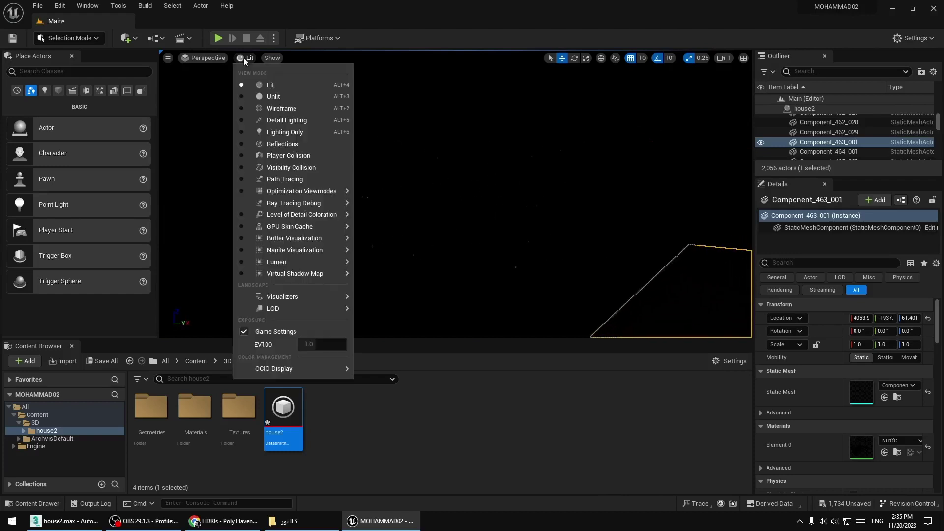
click(276, 98)
right_drag(427, 219, 426, 219)
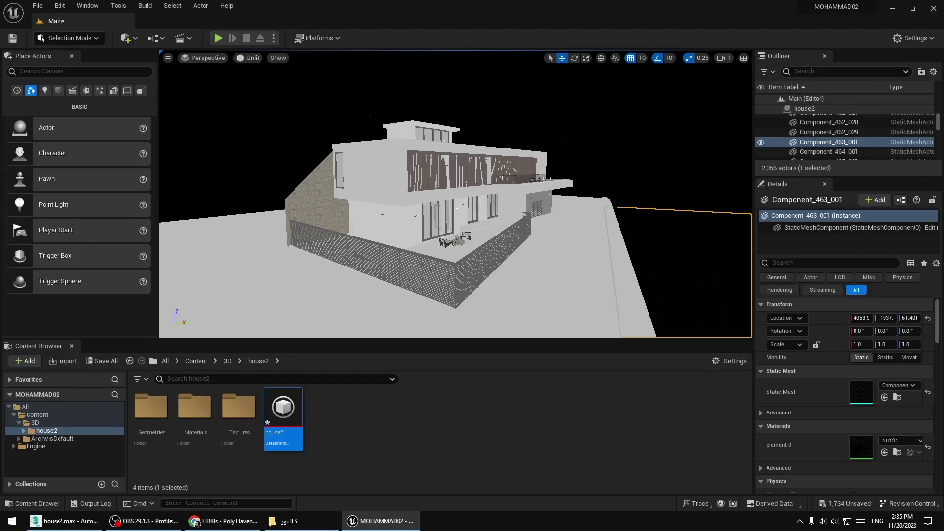
mouse_move(456, 196)
right_down()
mouse_move(467, 187)
mouse_move(457, 207)
right_up()
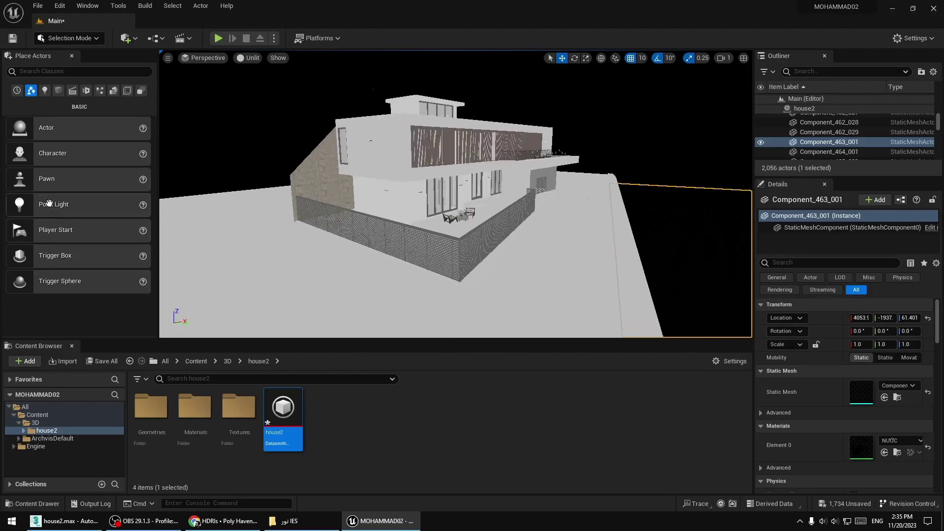
Place an HDRI Backdrop from the Lights search 'HDR' around the house, back in Lit shading.
click(45, 89)
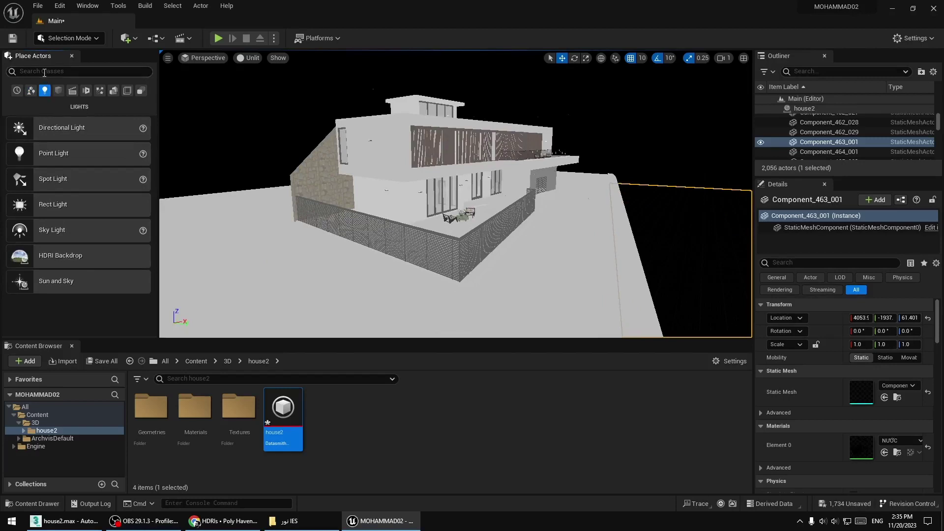
text(HDR)
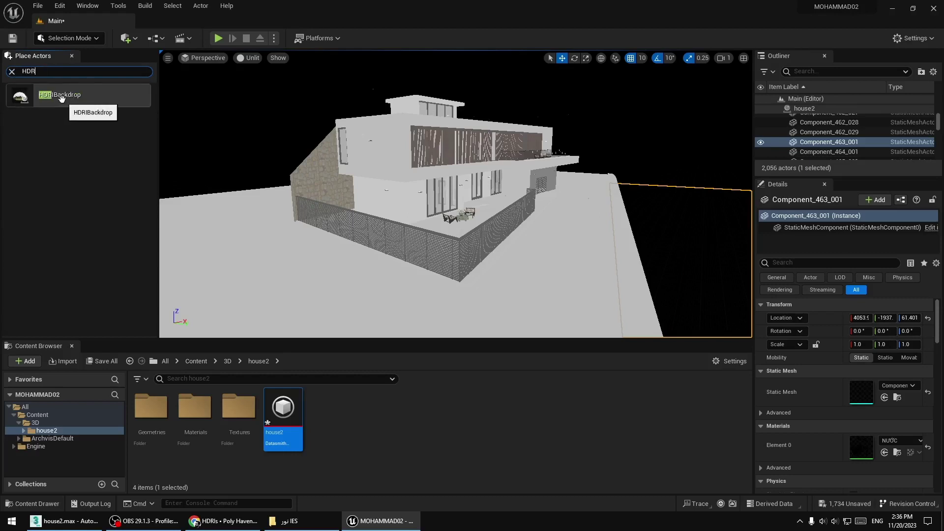
drag(67, 98, 302, 283)
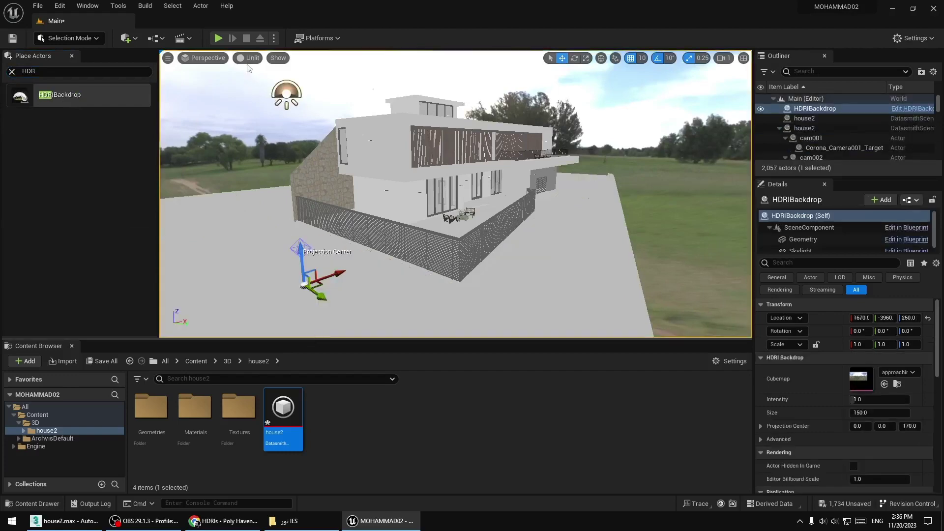
click(251, 58)
click(272, 85)
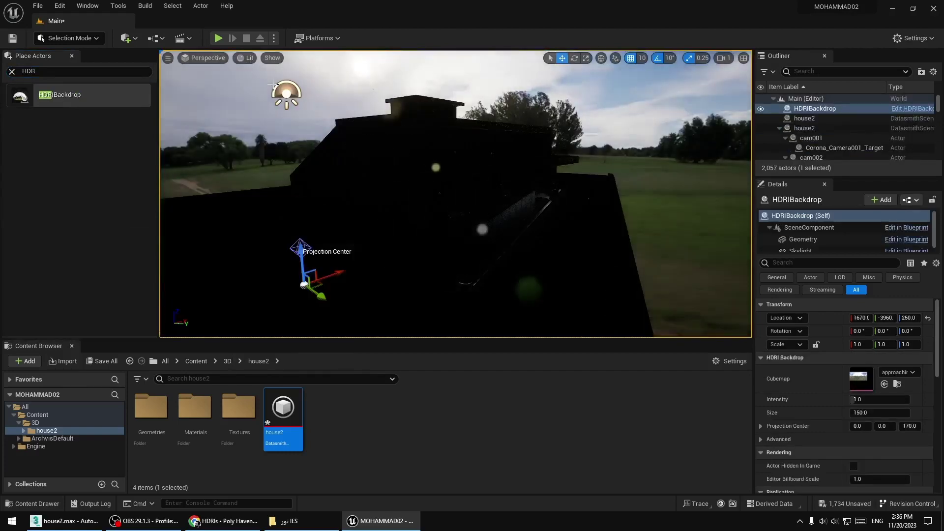
Lower the HDRI Backdrop and frame the dome and the house within it.
drag(302, 265, 309, 333)
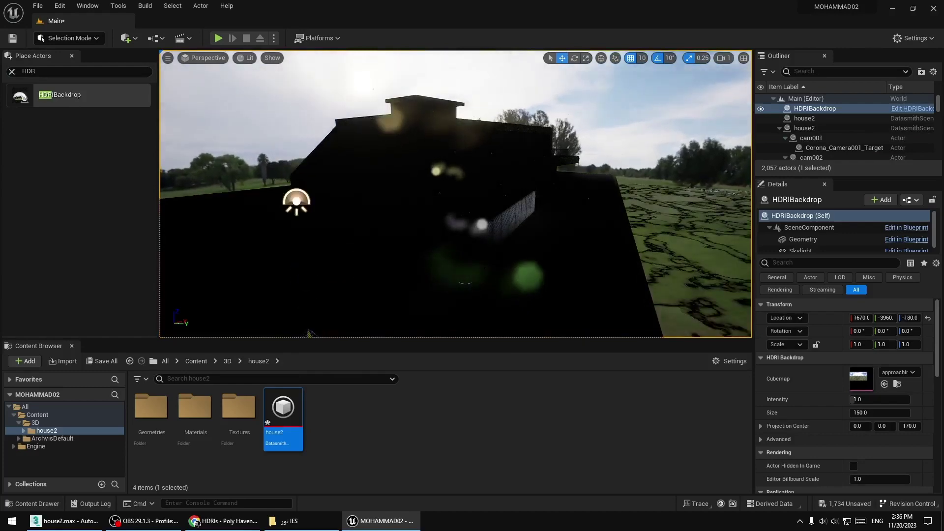
mouse_move(304, 327)
mouse_down()
mouse_move(318, 283)
mouse_move(344, 295)
mouse_up()
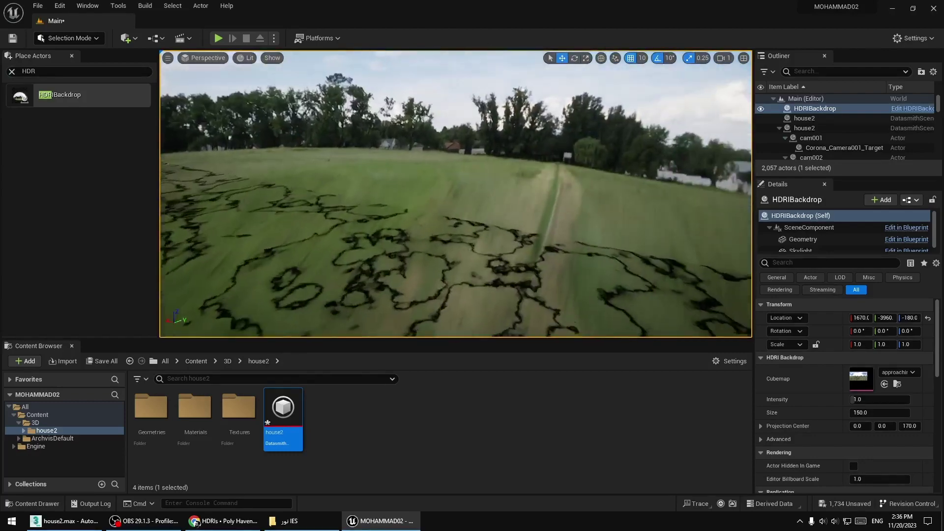
right_drag(456, 194, 394, 206)
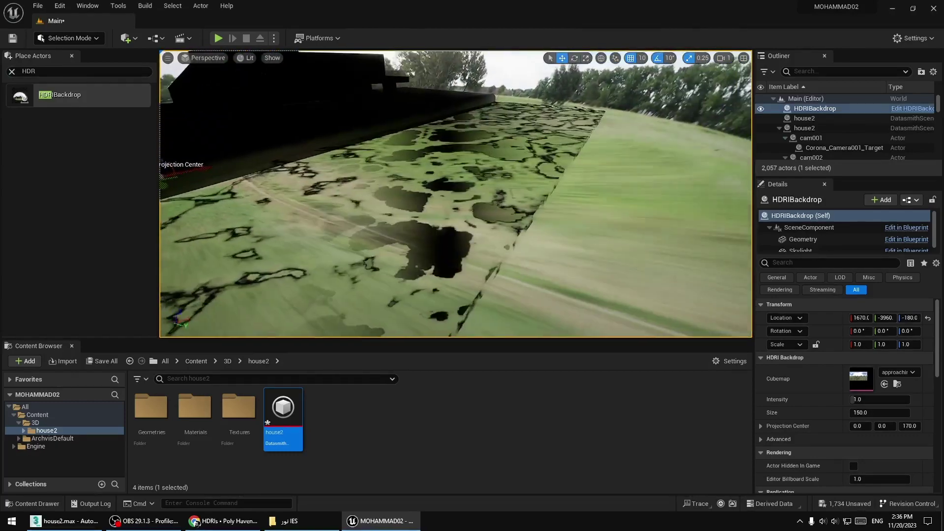
key(f)
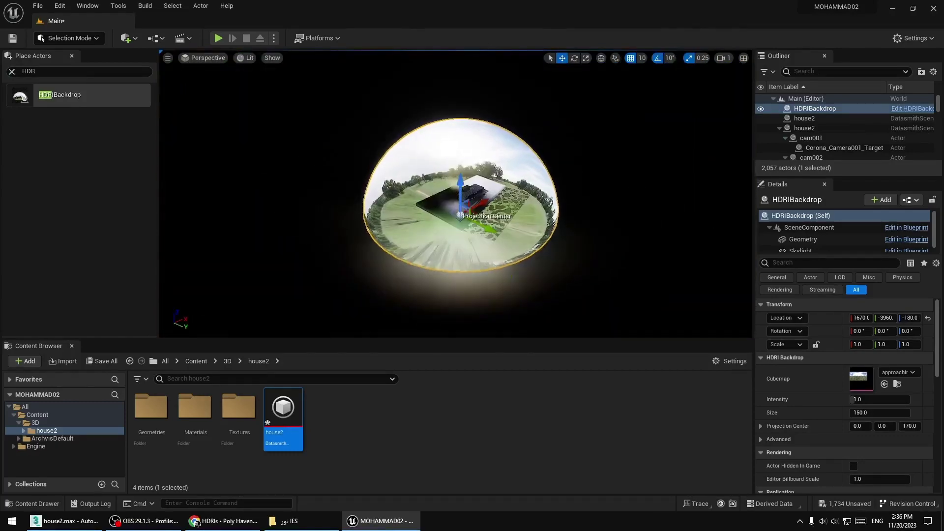
alt+drag(457, 197, 475, 207)
click(467, 202)
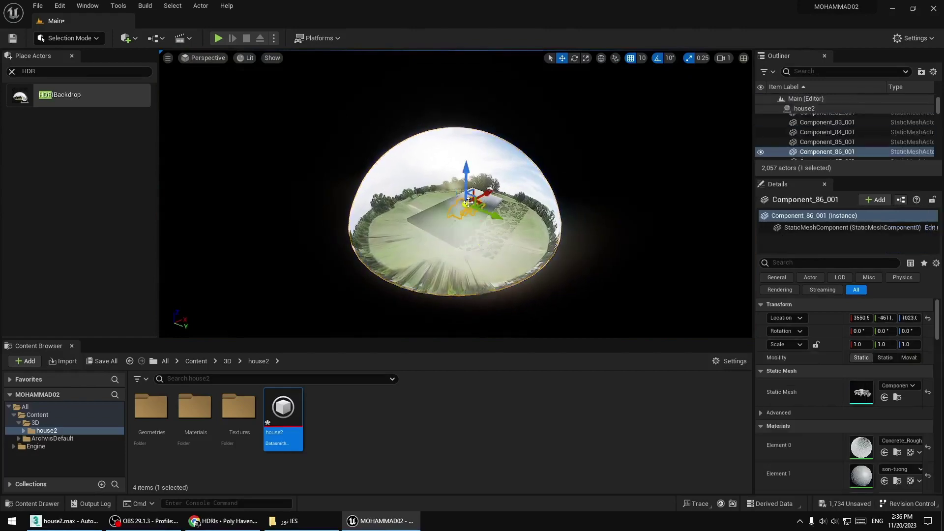
key(f)
right_drag(468, 202, 468, 202)
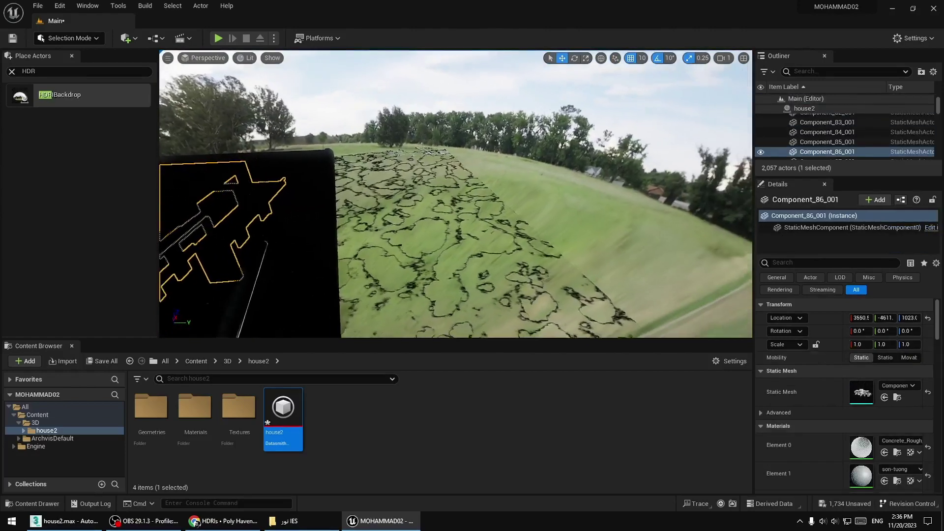
right_drag(534, 217, 534, 217)
Turn on Use Camera Projection in the HDRI Backdrop's advanced settings.
click(535, 217)
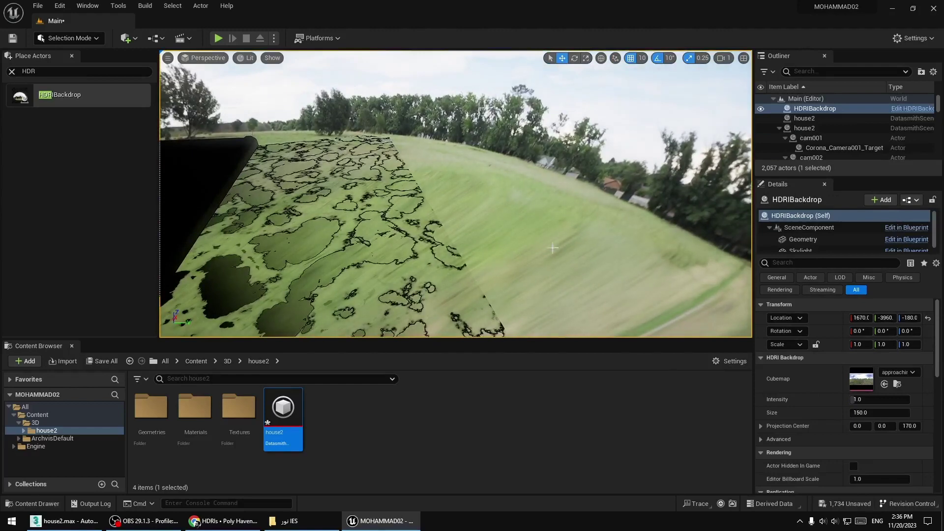
scroll(815, 400, down, 5)
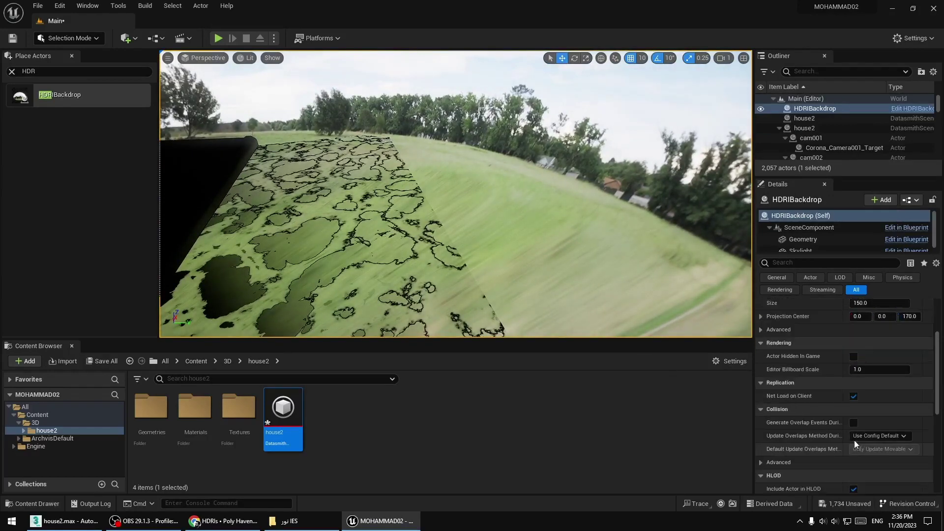
click(762, 330)
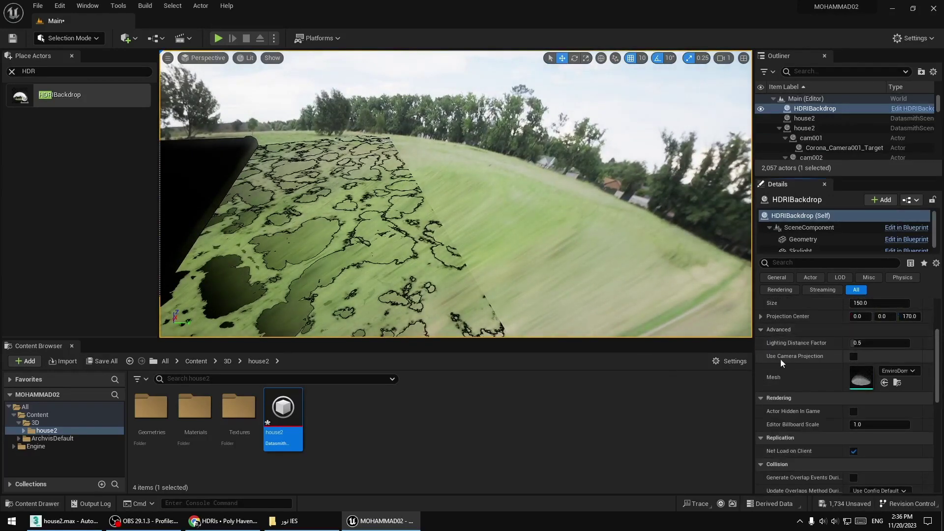
click(853, 356)
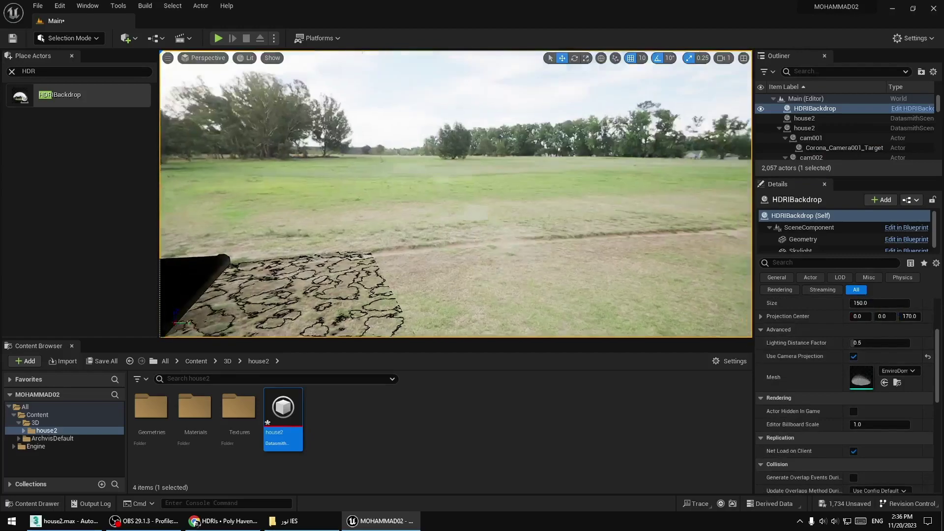
right_drag(572, 202, 572, 202)
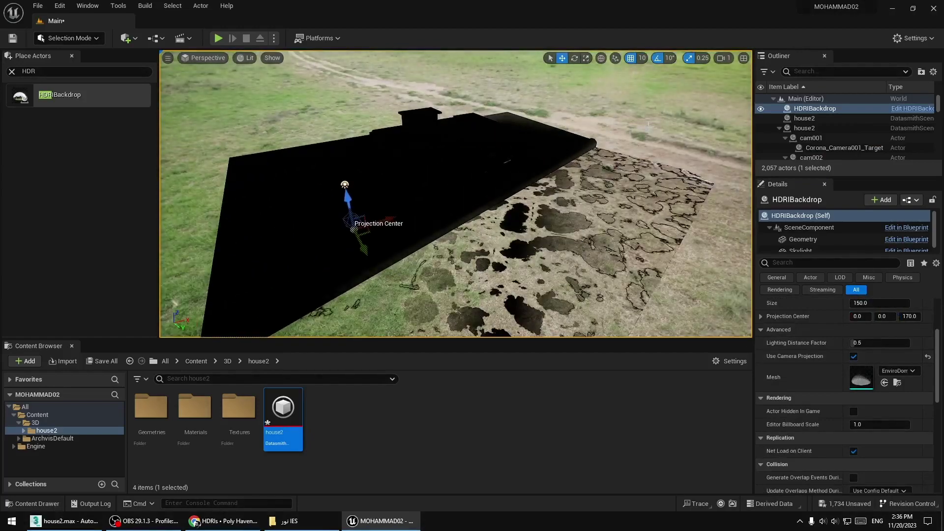
key(f)
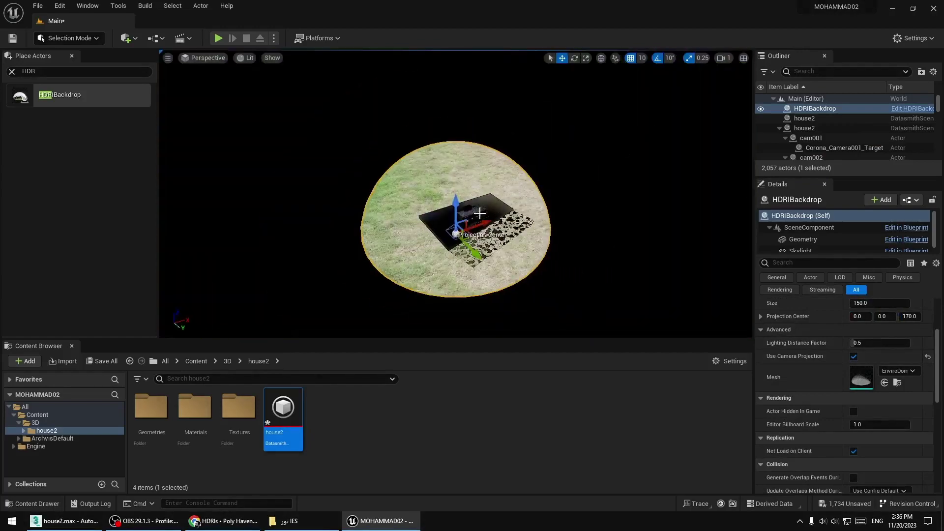
click(466, 210)
key(f)
scroll(466, 210, up, 5)
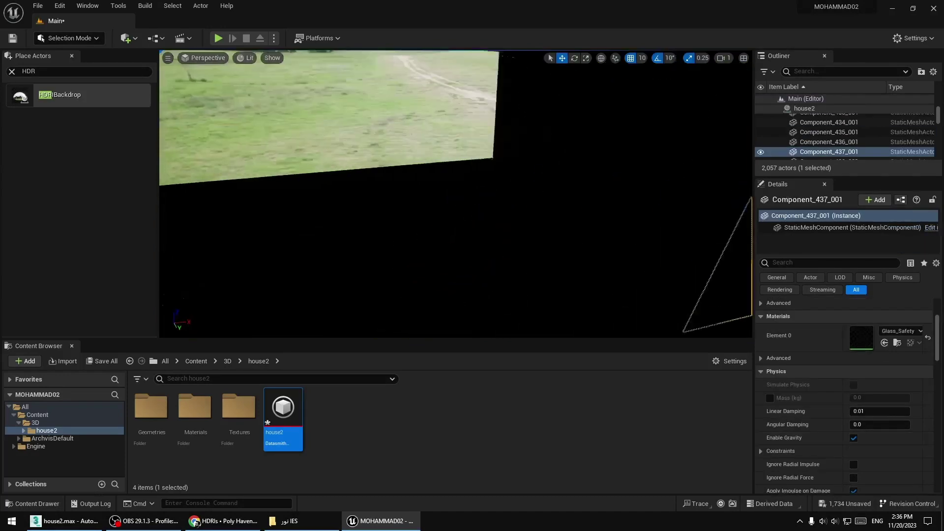
right_drag(576, 215, 576, 215)
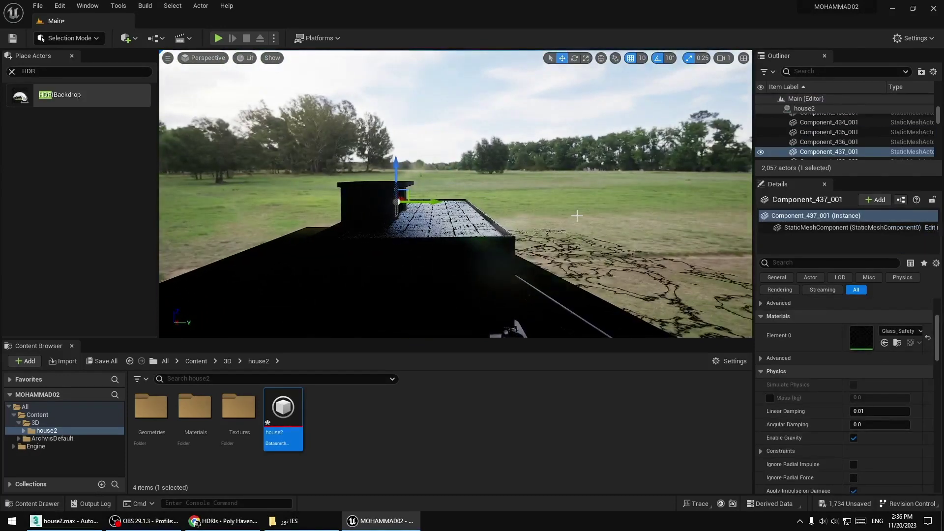
click(576, 215)
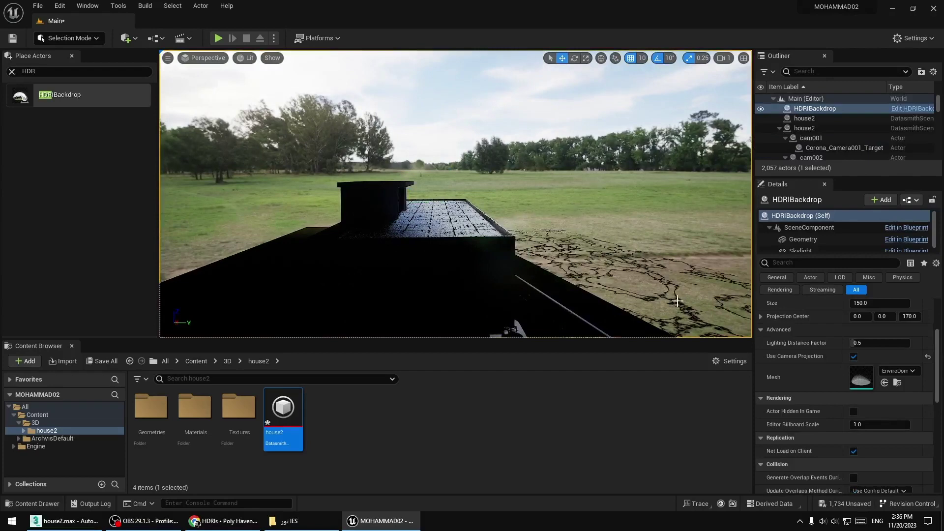
scroll(870, 385, up, 5)
text(500)
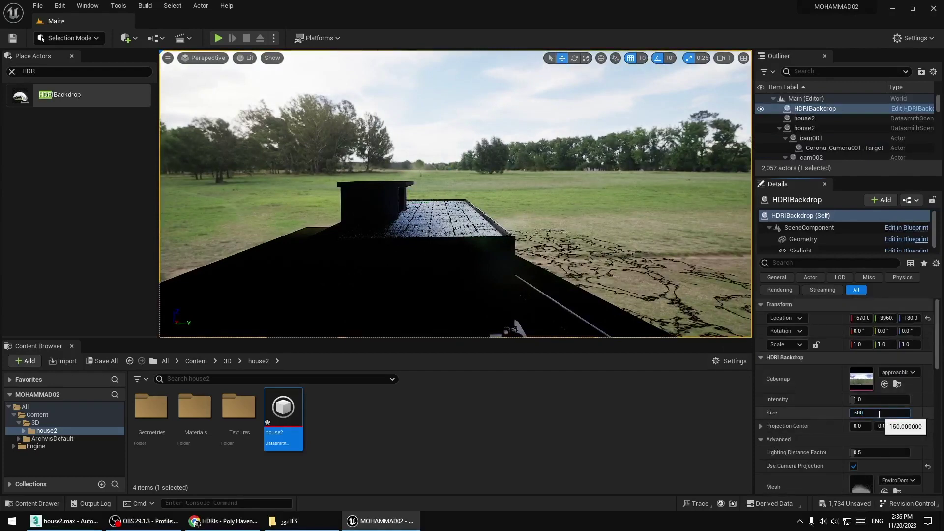
key(Return)
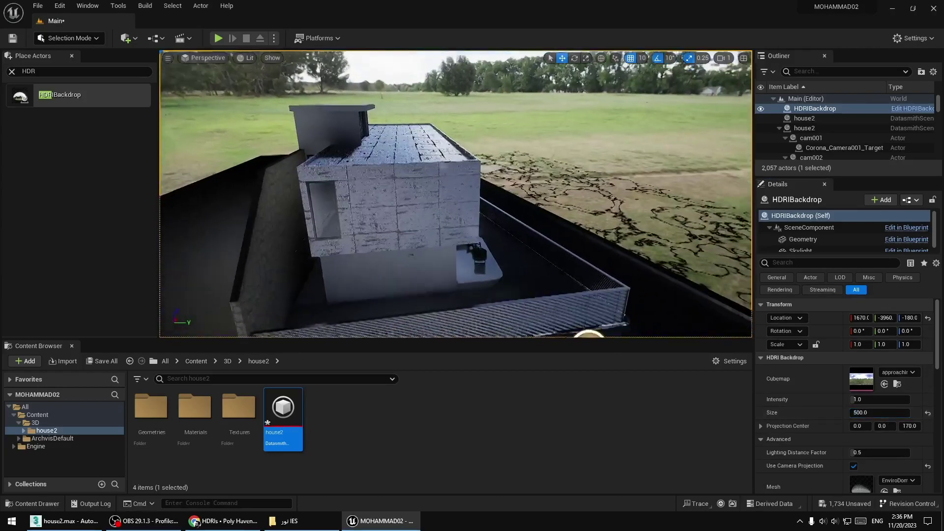
right_drag(456, 195, 506, 197)
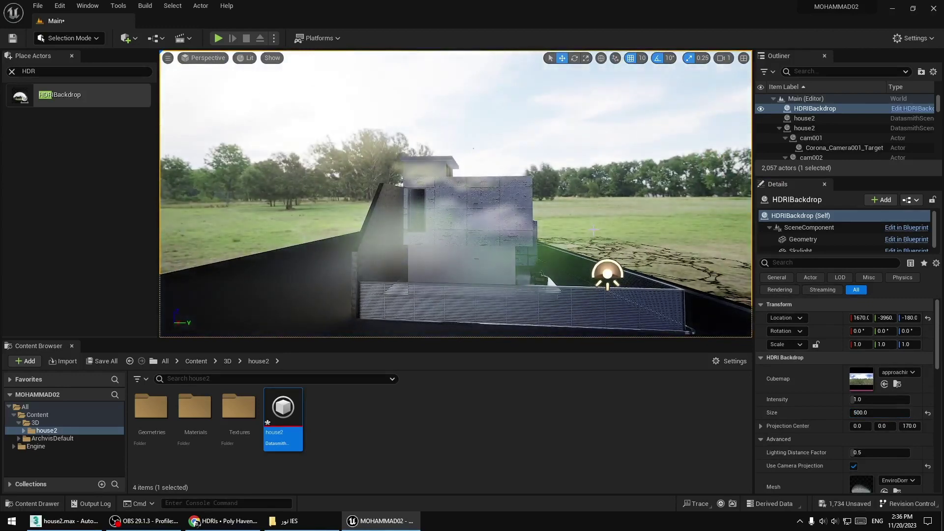
right_drag(507, 196, 511, 196)
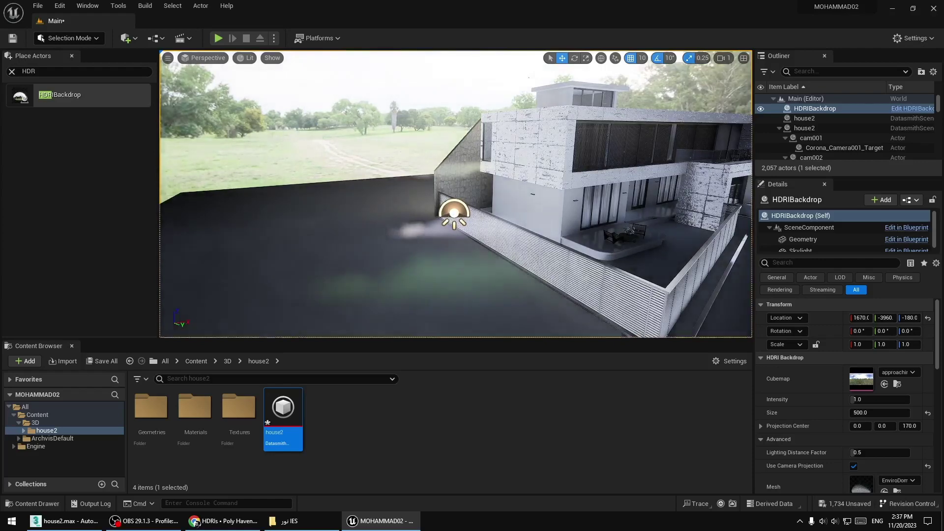
right_drag(390, 154, 592, 72)
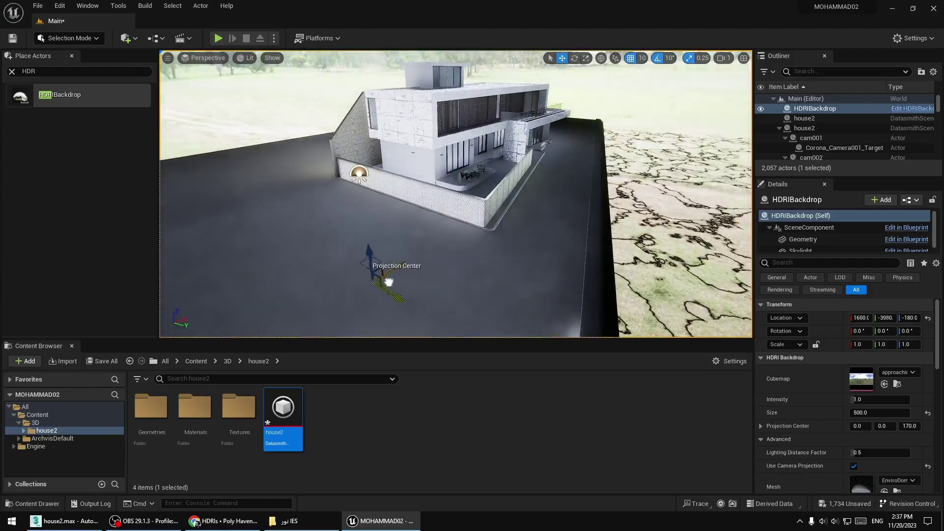
drag(354, 300, 344, 309)
mouse_move(344, 310)
right_down()
mouse_move(374, 275)
mouse_move(315, 266)
mouse_move(295, 276)
mouse_move(386, 248)
mouse_move(420, 224)
right_up()
click(442, 209)
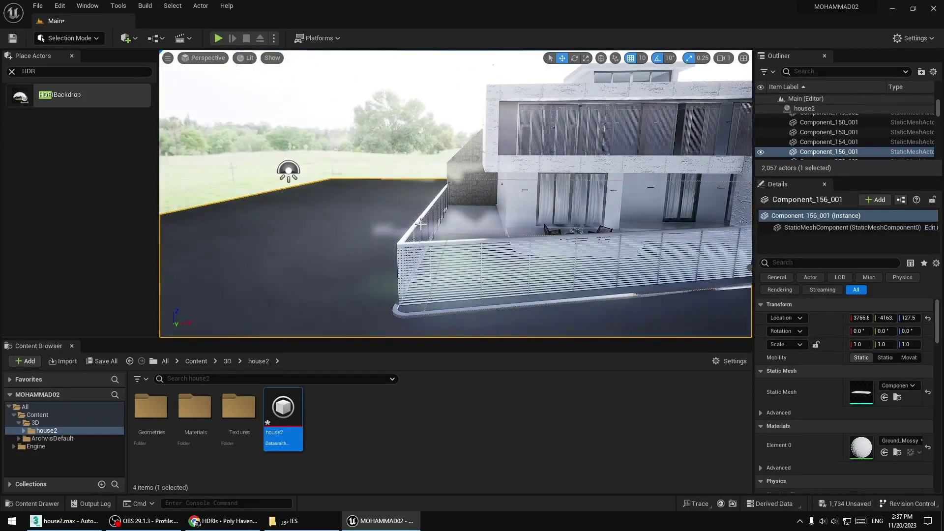
right_drag(376, 240, 394, 240)
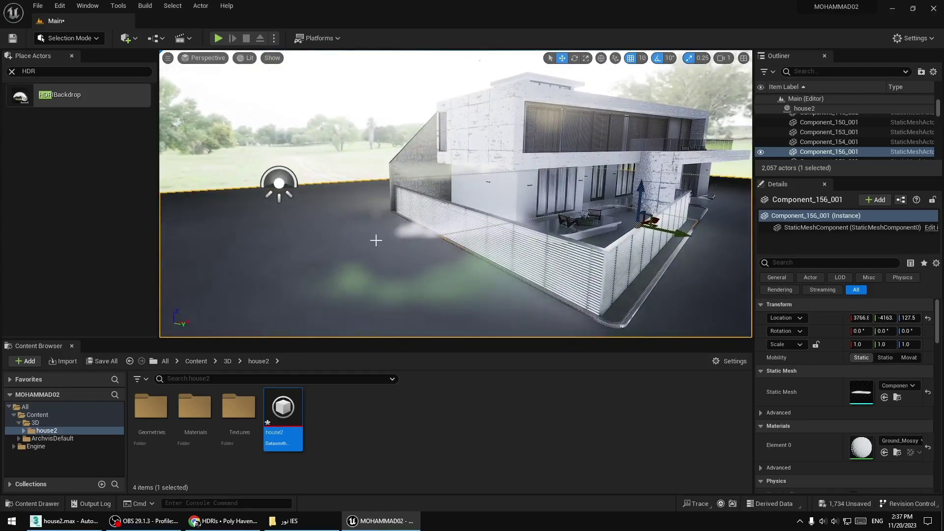
right_drag(363, 241, 393, 240)
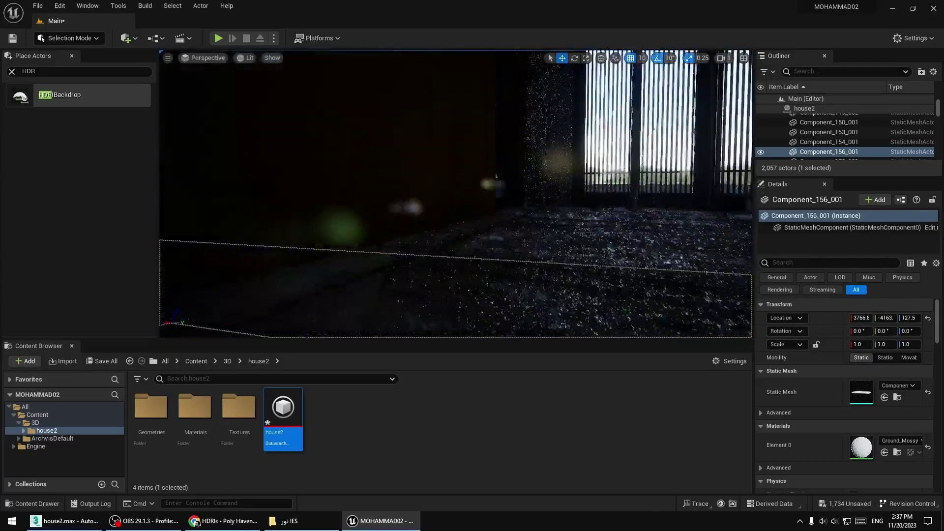
right_drag(393, 241, 423, 241)
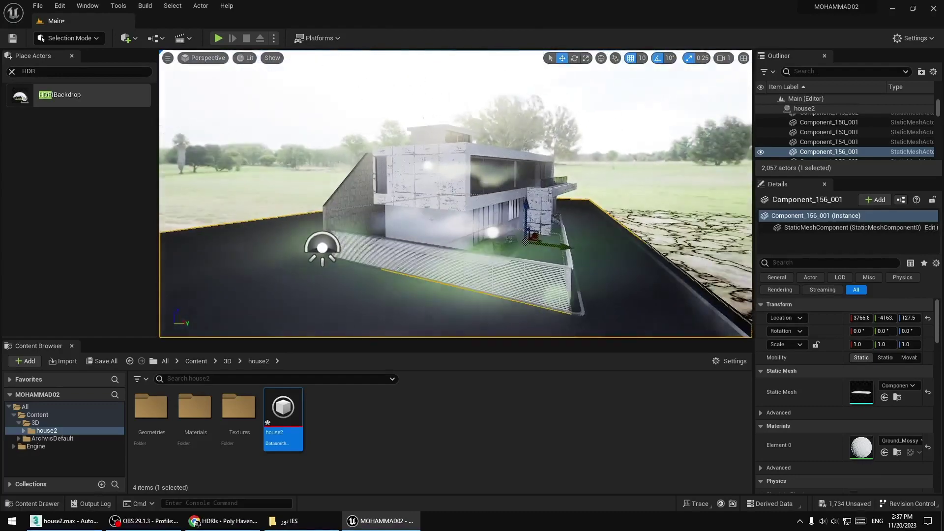
right_drag(589, 231, 314, 54)
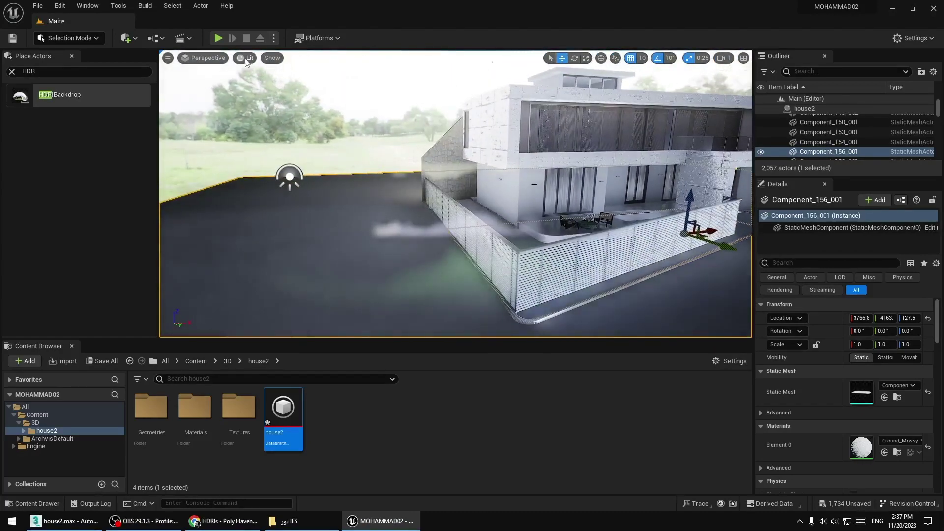
View the house in Detail Lighting, then Lighting Only view mode.
click(246, 58)
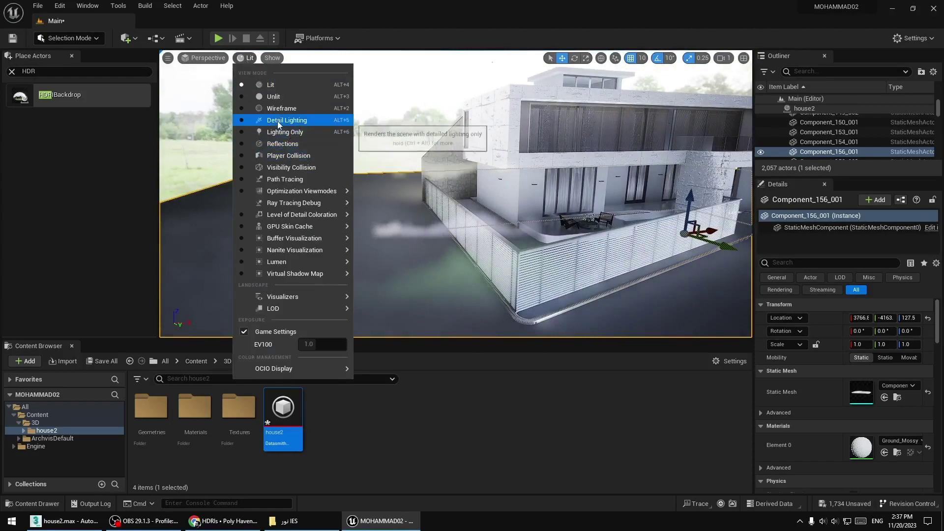
click(277, 120)
right_drag(426, 152, 427, 150)
click(264, 59)
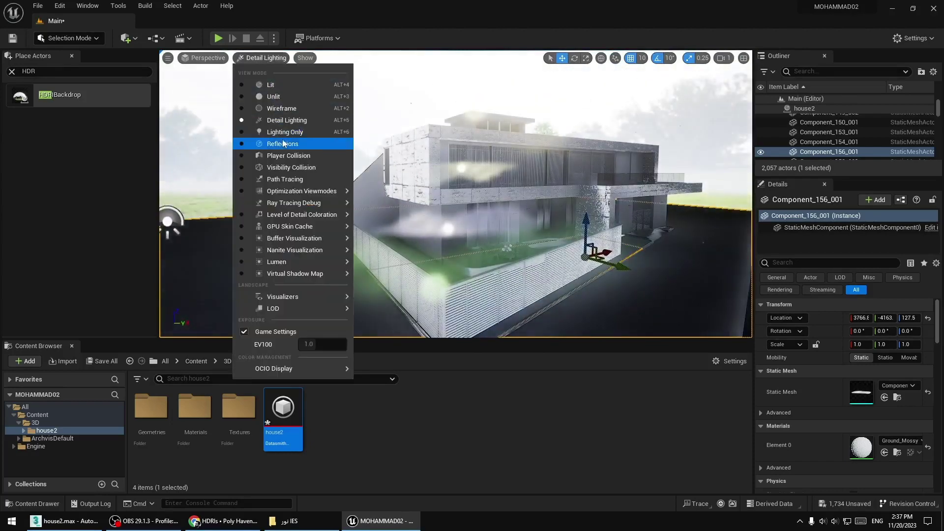
click(276, 130)
mouse_move(275, 130)
right_down()
mouse_move(276, 148)
mouse_move(344, 158)
mouse_move(305, 158)
mouse_move(314, 157)
right_up()
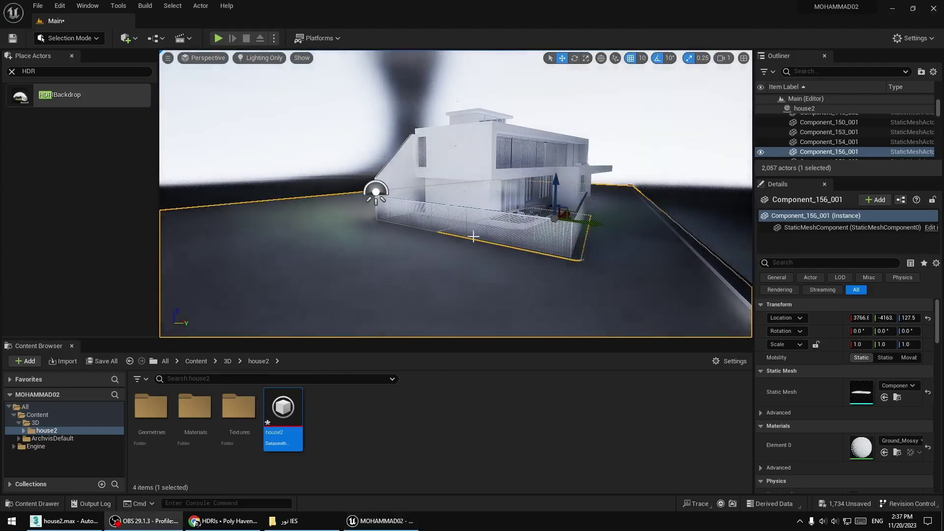
mouse_move(473, 237)
right_down()
mouse_move(462, 216)
mouse_move(280, 334)
mouse_move(472, 236)
right_up()
Undo the accidental move of roof Component_86_001, then return to house2.max in 3ds Max.
click(432, 213)
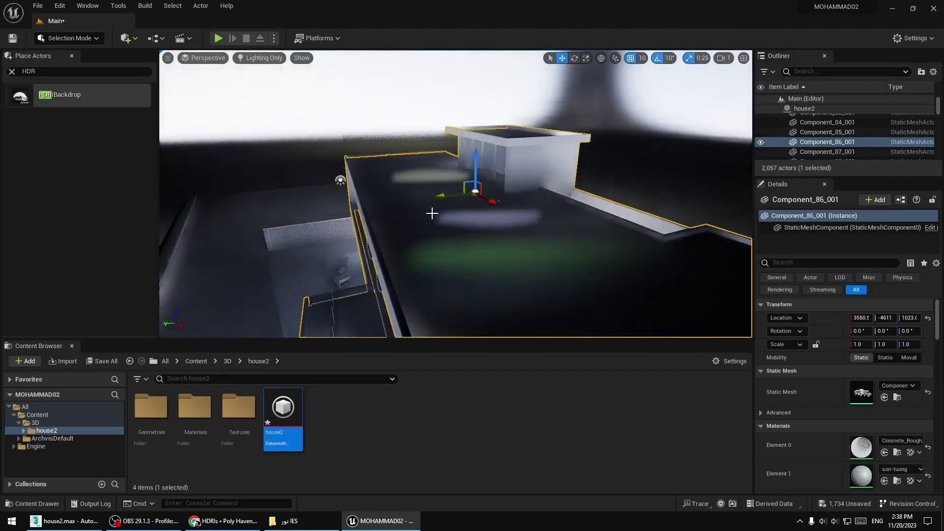
right_drag(432, 213, 344, 246)
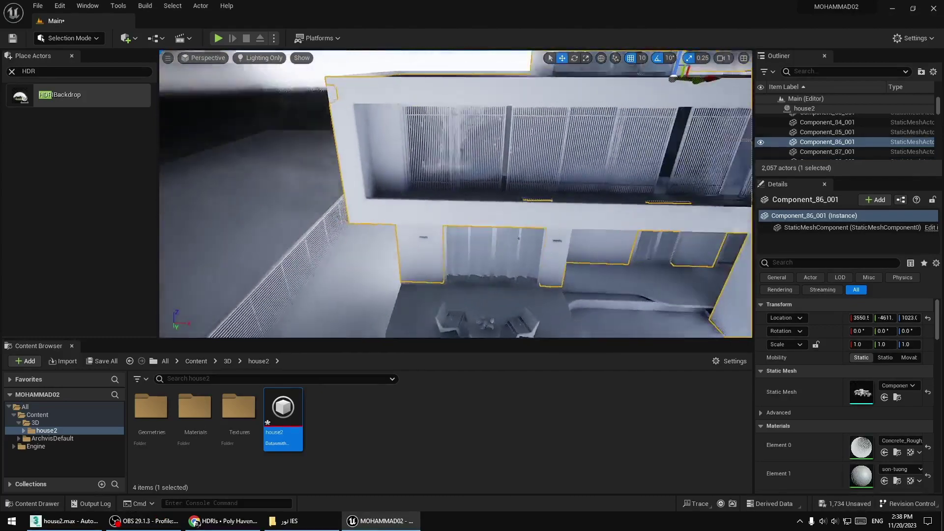
right_drag(345, 246, 544, 130)
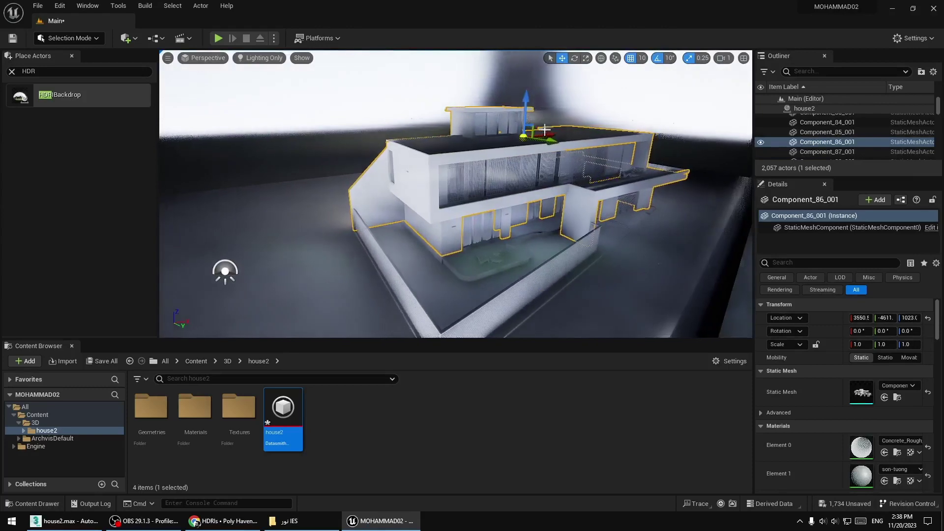
shift+drag(545, 130, 295, 165)
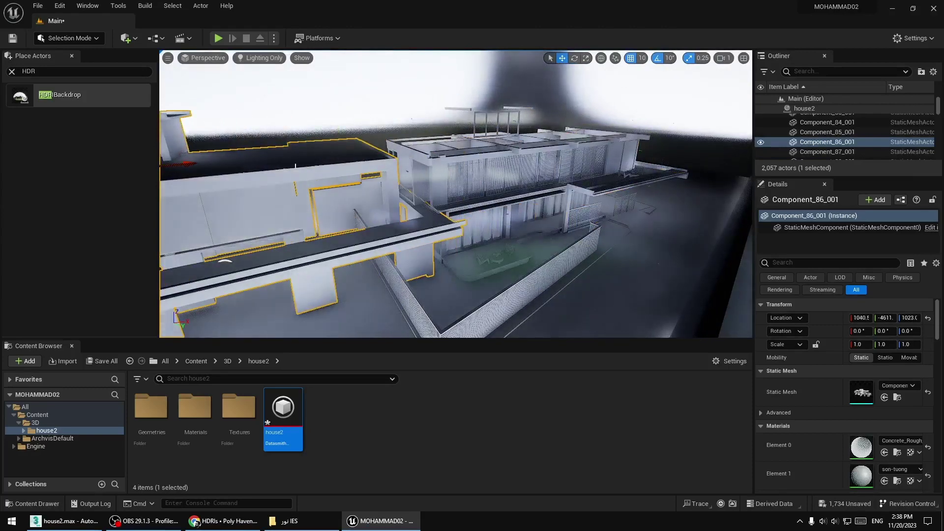
key(ctrl+z)
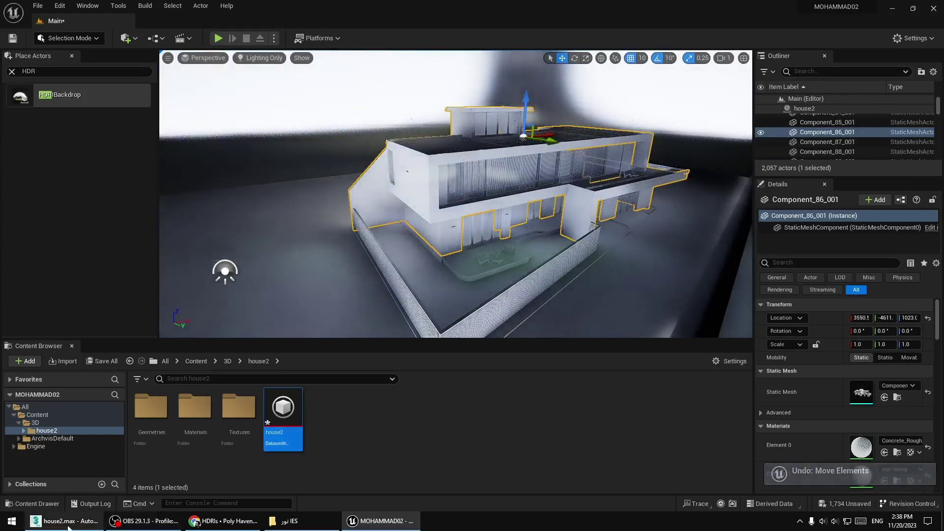
click(68, 527)
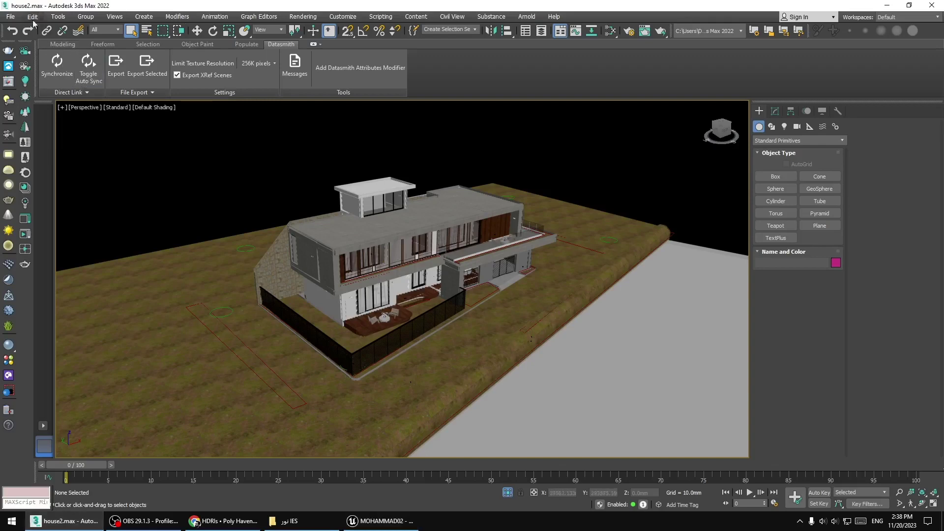
Close 3ds Max without saving house2 and switch back to the Unreal Editor.
click(932, 5)
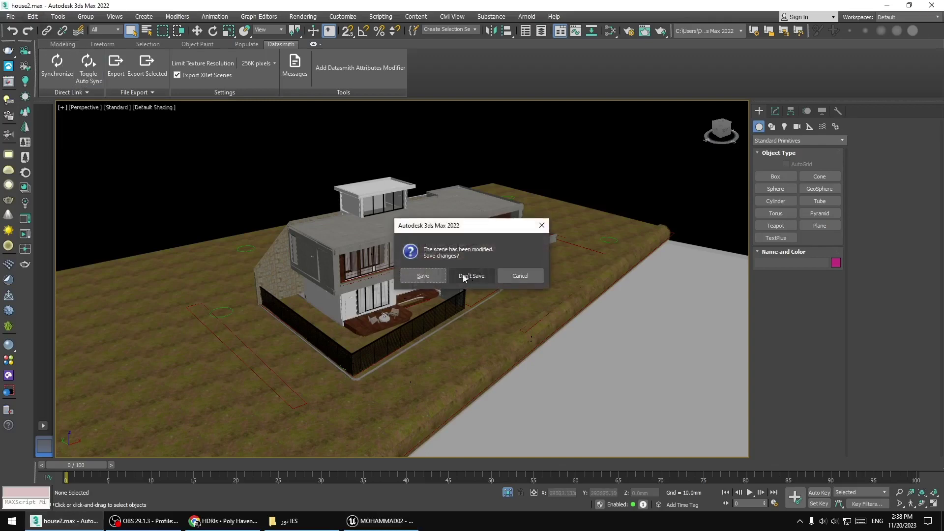
click(450, 276)
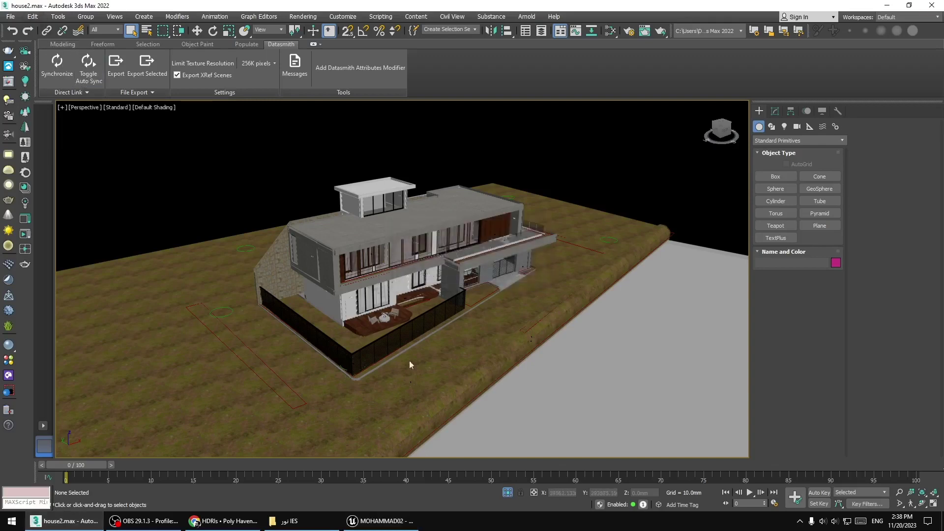
click(363, 526)
mouse_move(415, 242)
right_down()
mouse_move(393, 246)
mouse_move(266, 86)
right_up()
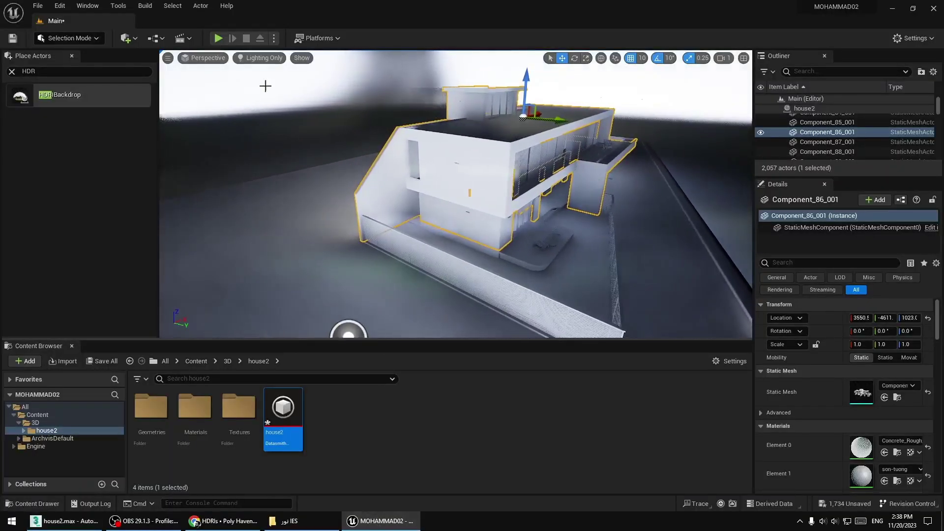
Return the viewport to Lit shading, clear the 'HDR' search and show Visual Effects actors.
drag(265, 86, 266, 86)
click(259, 57)
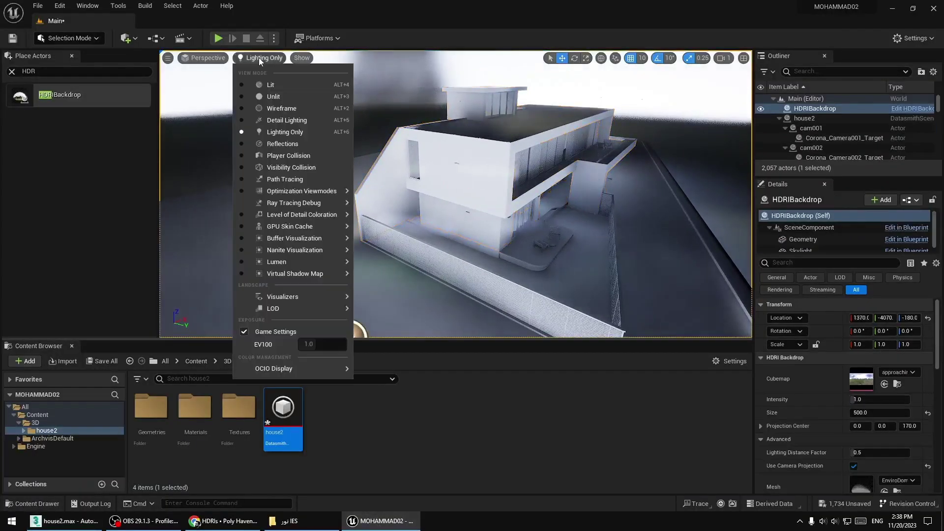
click(296, 87)
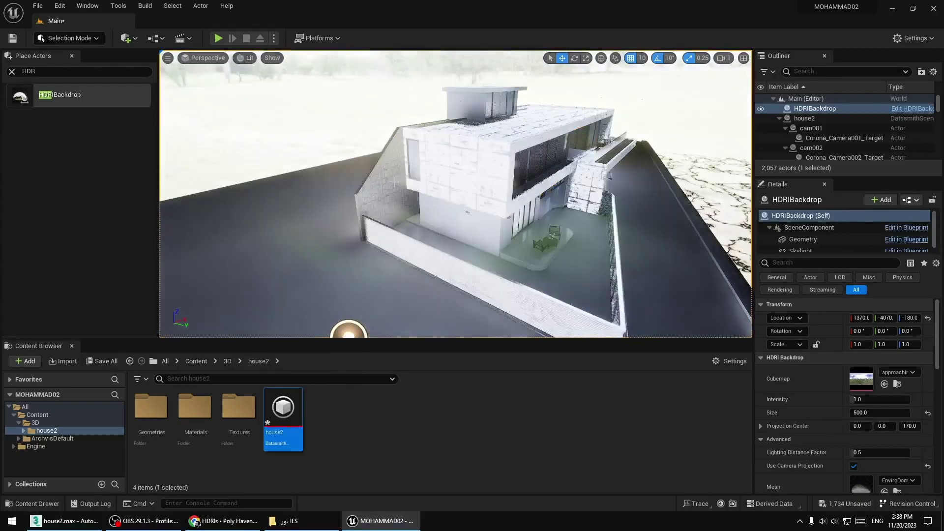
mouse_move(296, 87)
right_down()
mouse_move(315, 128)
mouse_move(384, 161)
right_up()
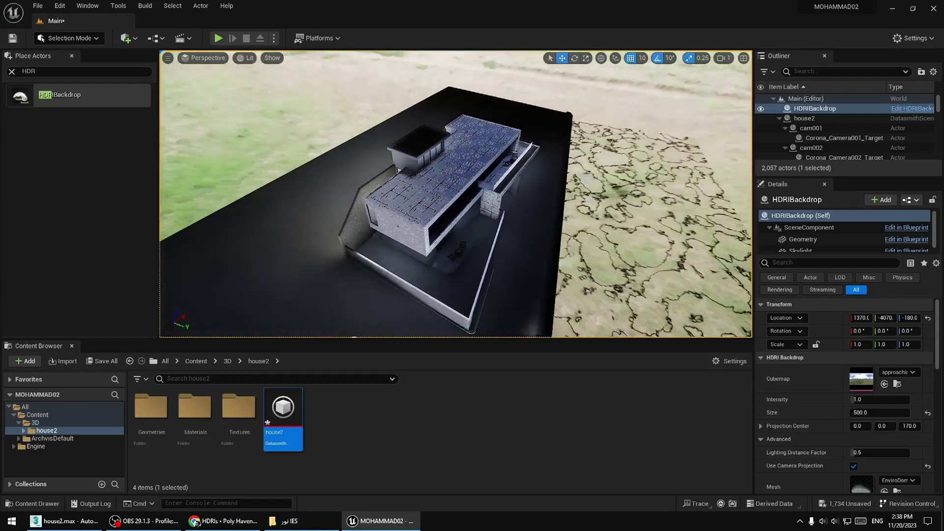
click(12, 72)
click(100, 91)
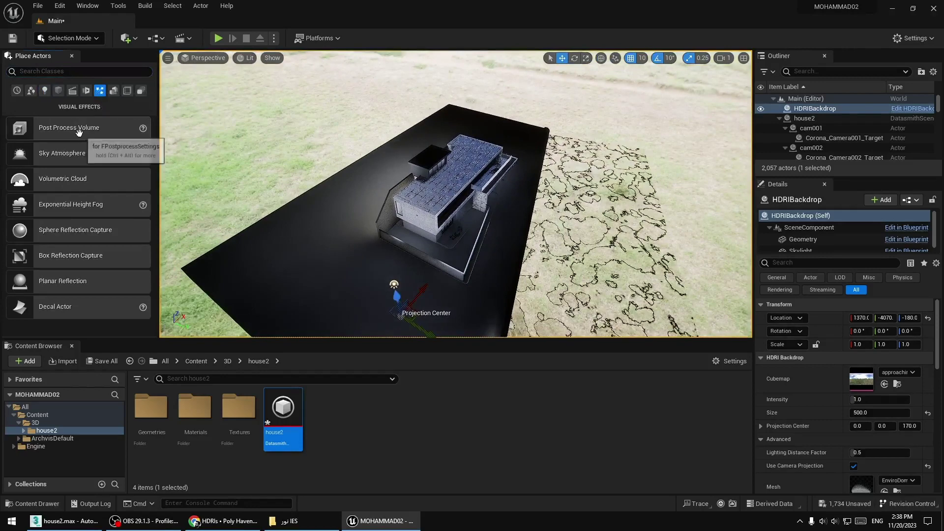
Place a Post Process Volume at the house and scale it to 43.75 × 39.25 × 26.5.
mouse_move(70, 137)
mouse_down()
mouse_move(424, 202)
mouse_move(442, 190)
mouse_up()
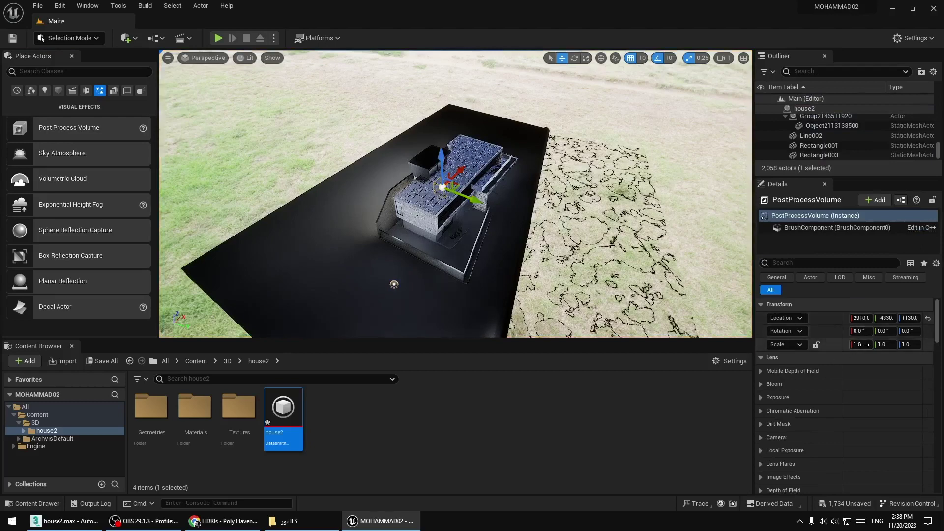
mouse_move(861, 345)
mouse_down()
mouse_move(880, 344)
mouse_move(865, 344)
mouse_up()
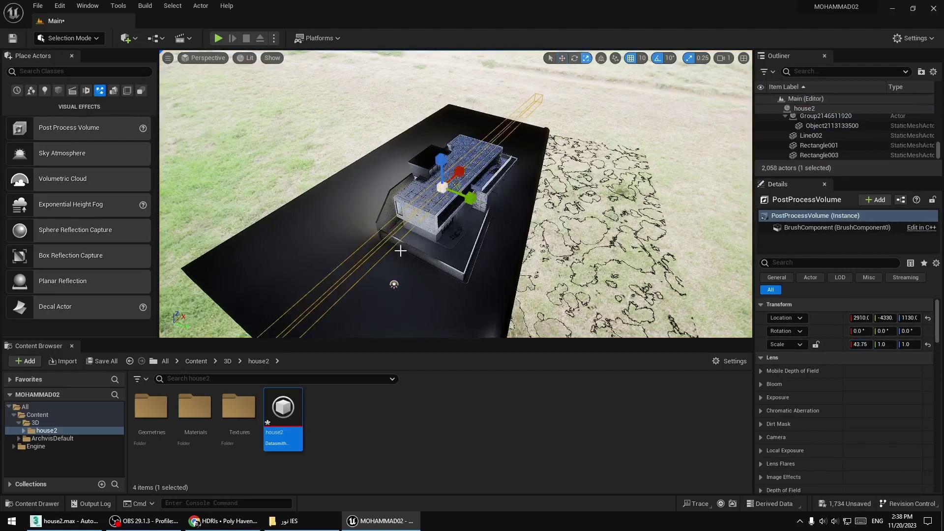
drag(468, 200, 487, 206)
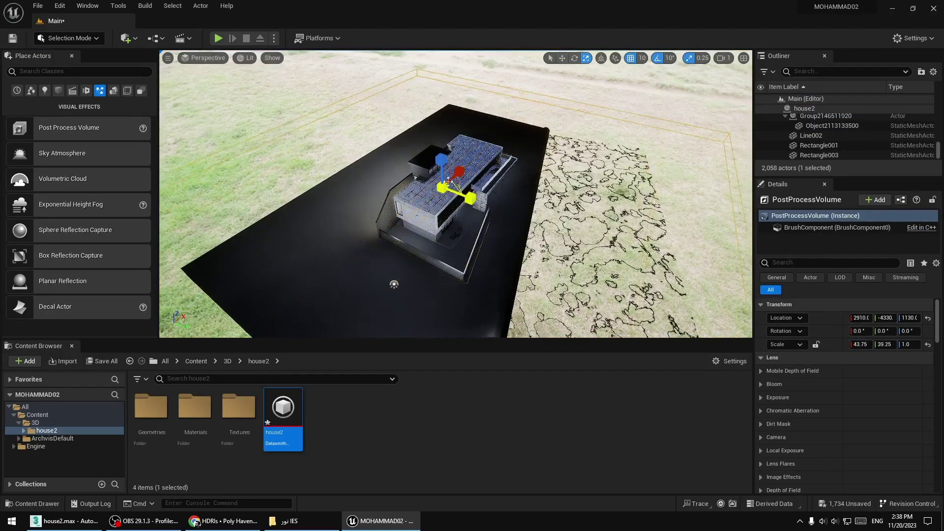
drag(447, 163, 447, 150)
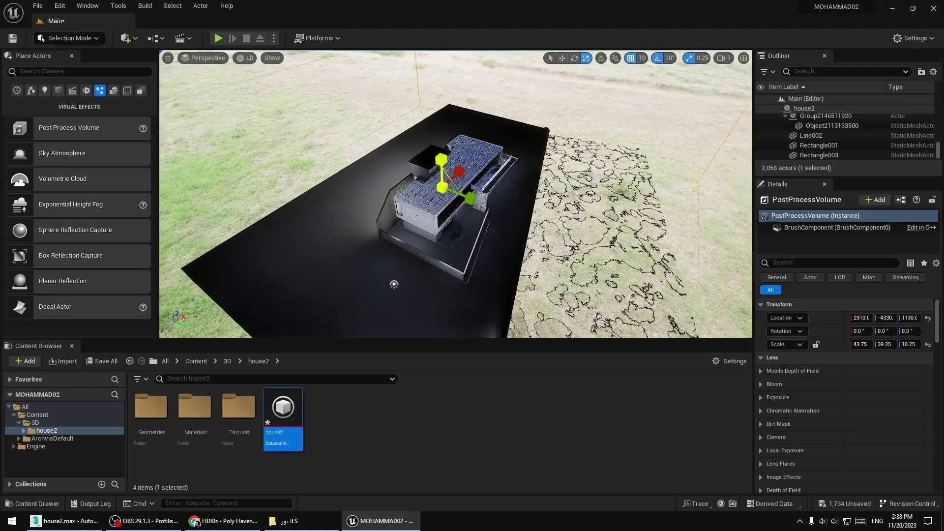
right_drag(477, 208, 476, 163)
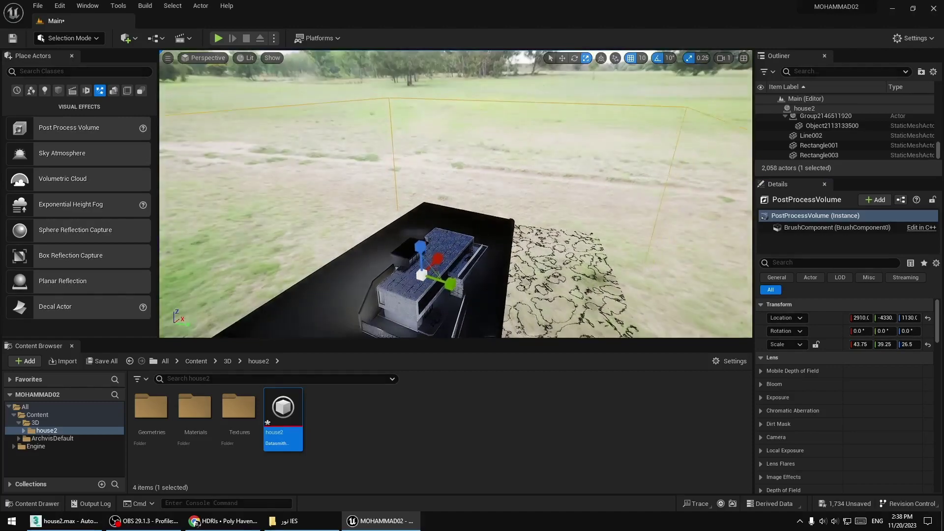
click(195, 60)
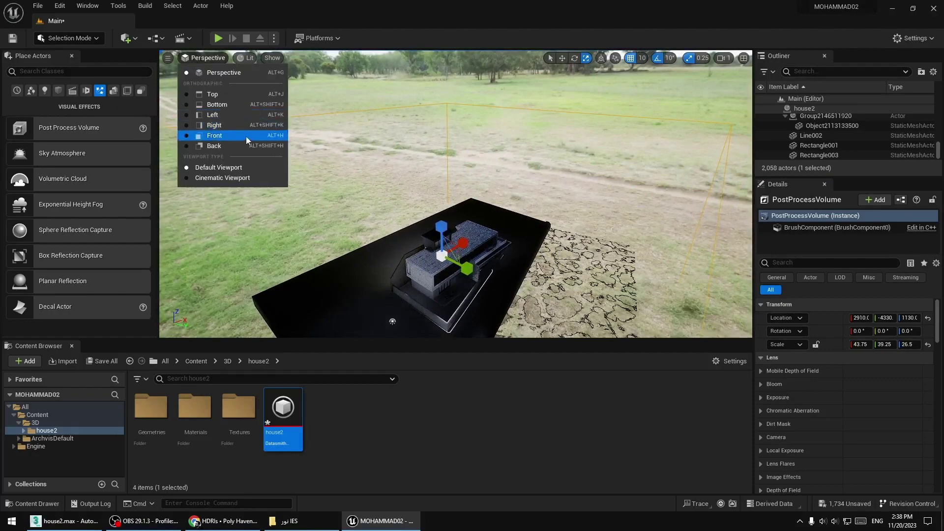
In the Top view, center the post-process volume over the house.
click(212, 96)
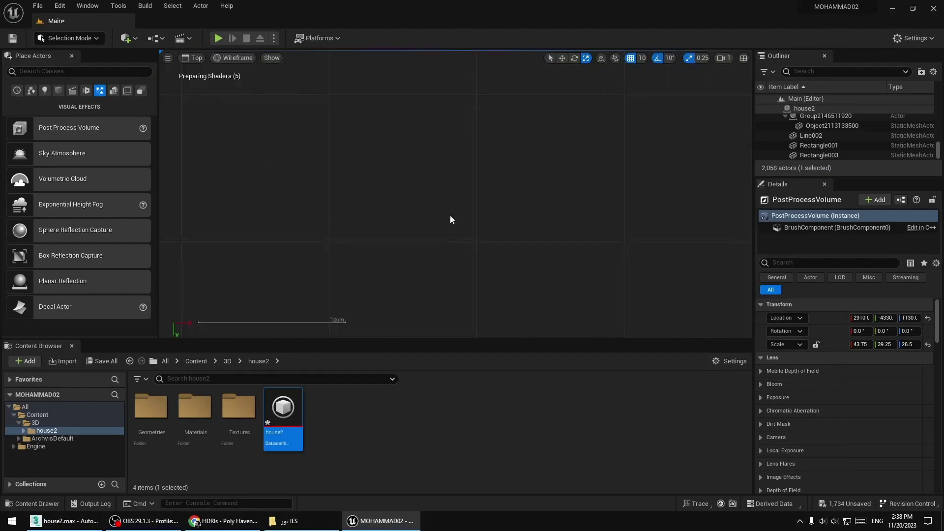
key(f)
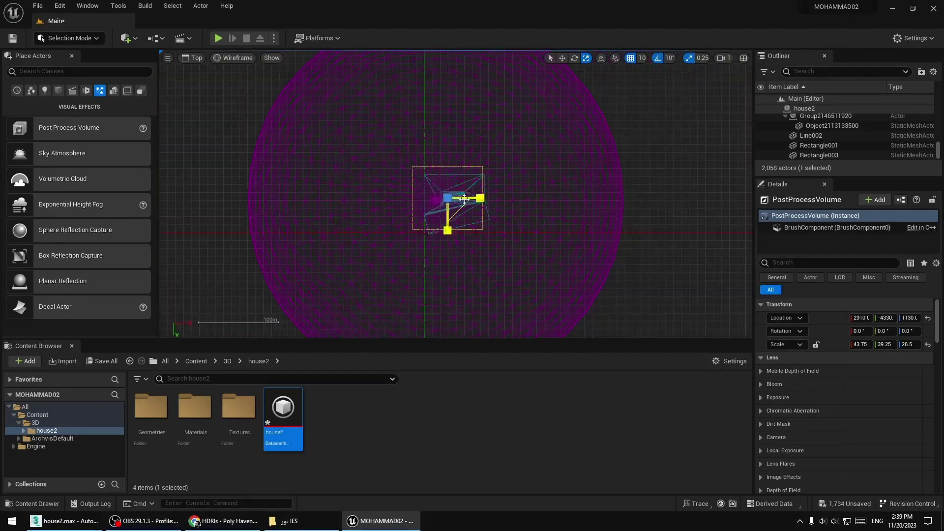
scroll(420, 211, up, 1)
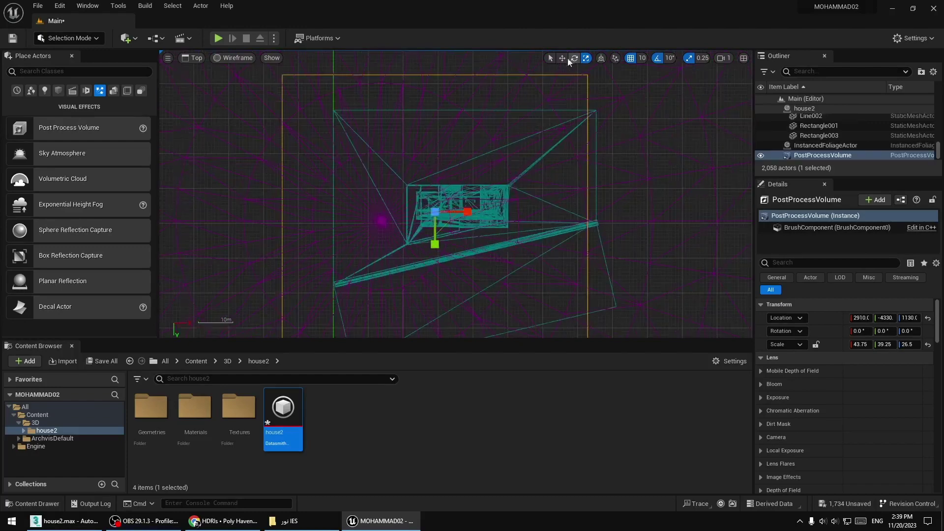
drag(452, 216, 483, 211)
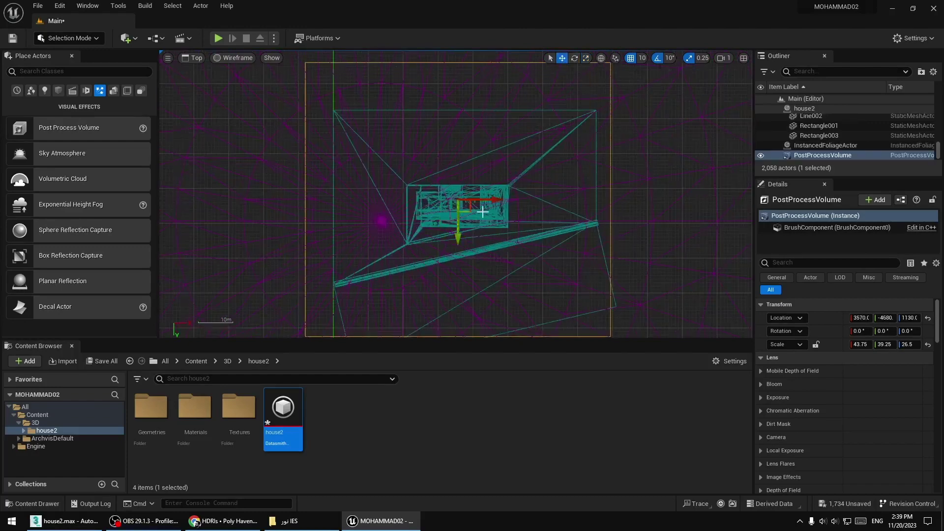
click(503, 218)
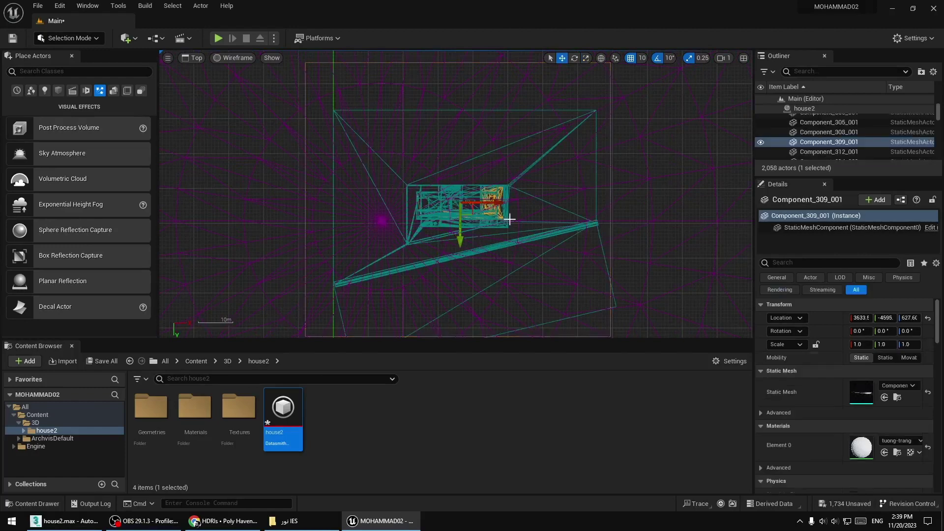
click(611, 194)
drag(470, 210, 474, 212)
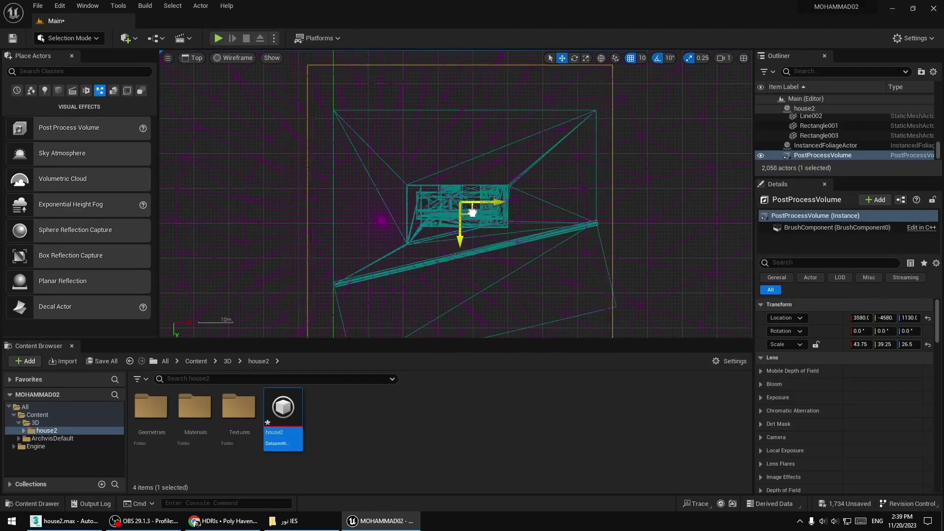
Shift the volume down to 3680, -3620, 1130 so its 46 × 42 × 26.5 box covers the house.
scroll(474, 211, down, 3)
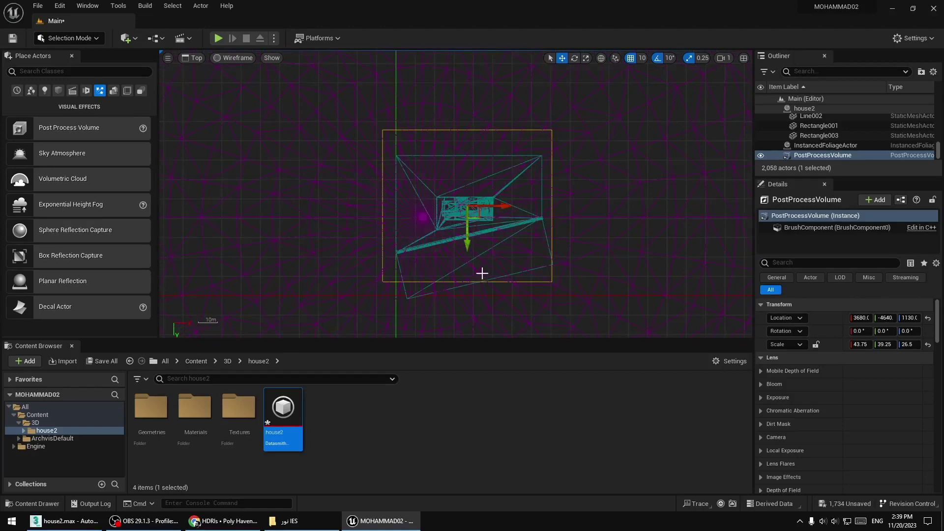
scroll(482, 273, up, 1)
drag(464, 231, 463, 254)
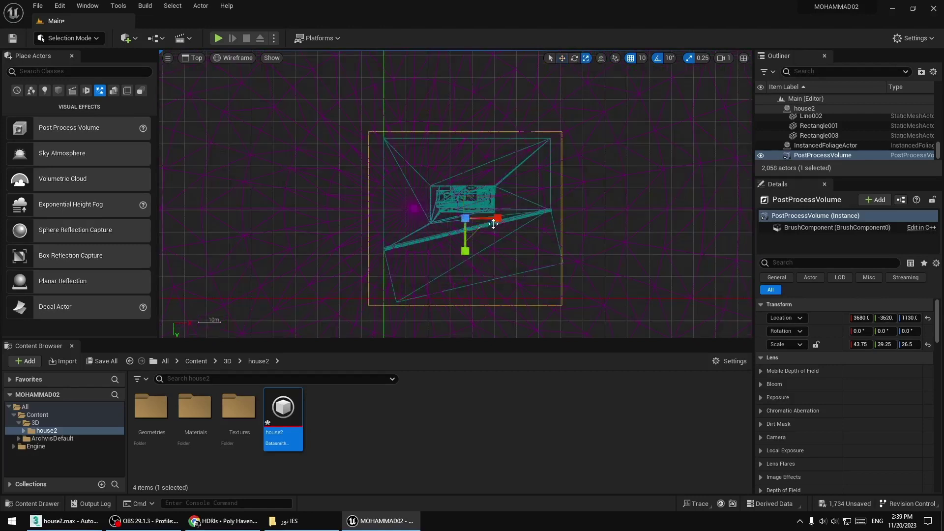
click(514, 204)
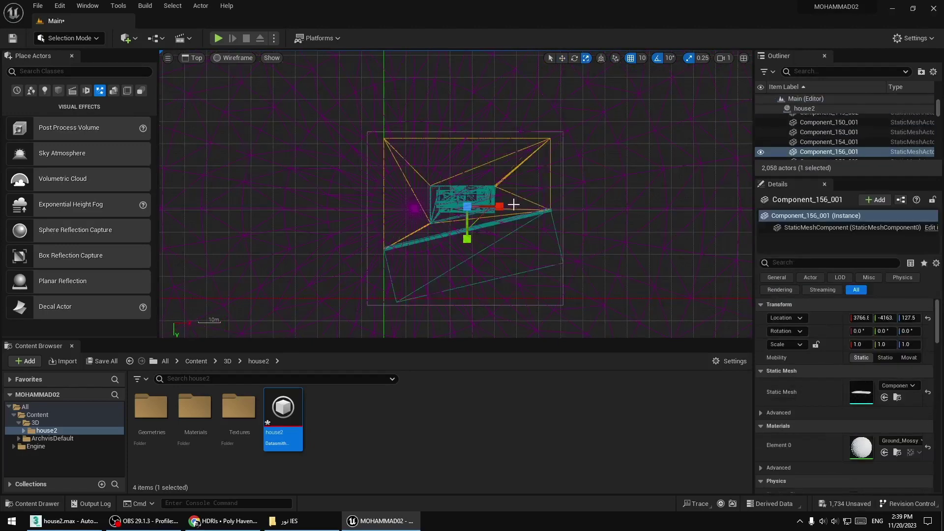
click(559, 188)
click(564, 188)
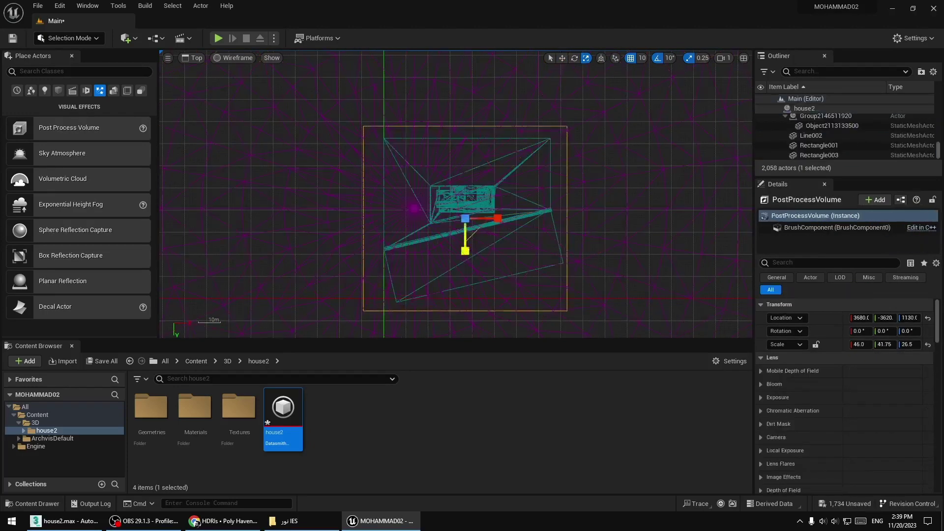
click(194, 59)
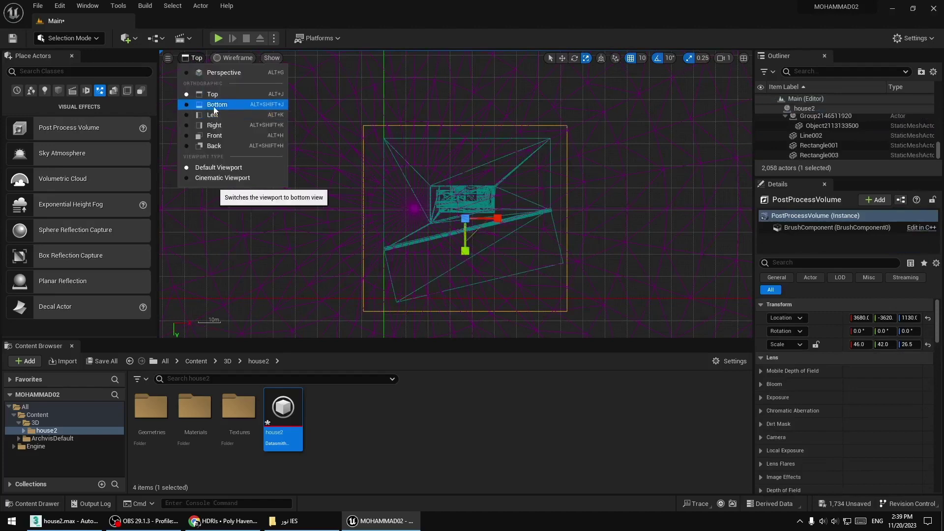
Raise the post-process volume to Z 1750 in the Left side view.
click(215, 105)
click(201, 60)
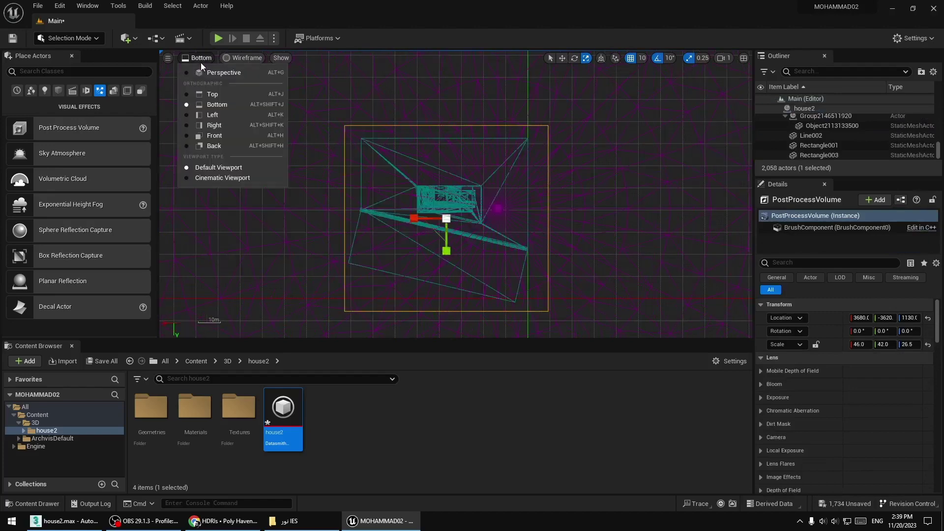
click(208, 116)
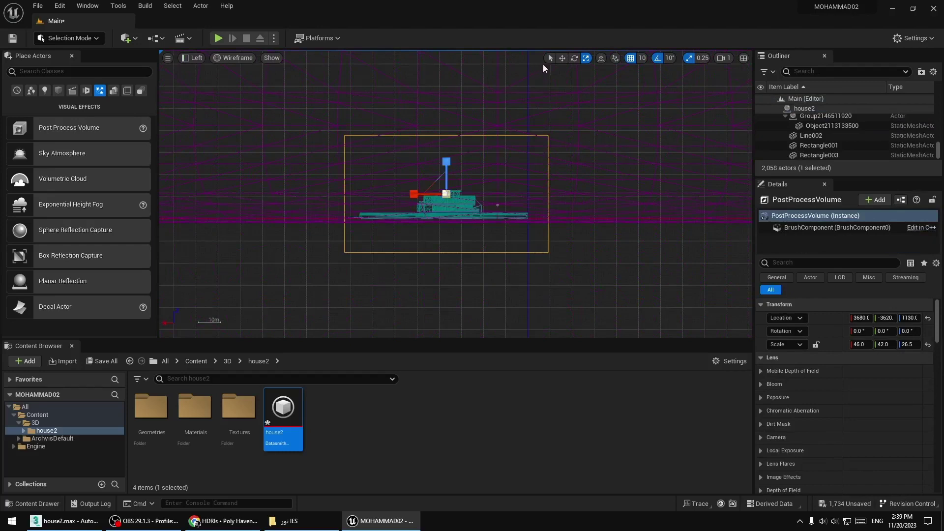
drag(445, 152, 444, 139)
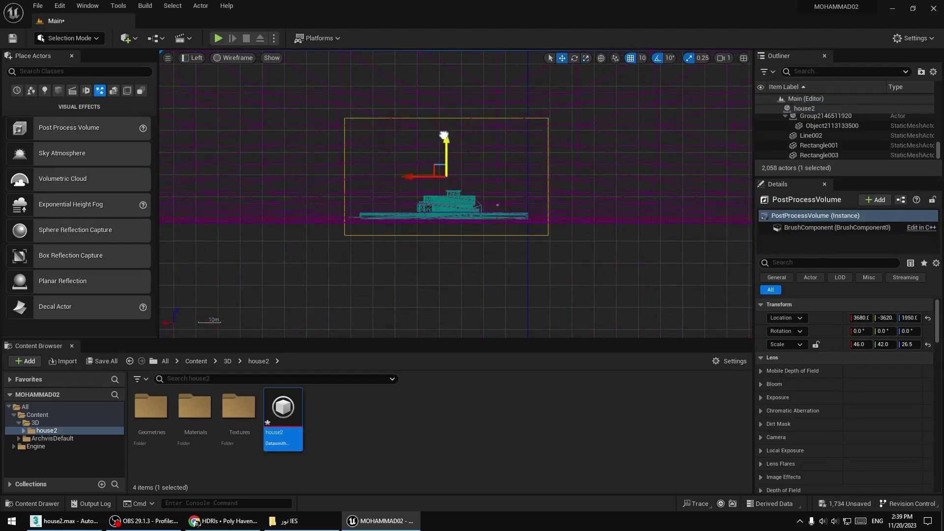
Check the volume from Right, Front and Back views, then return to Lit Perspective.
click(194, 61)
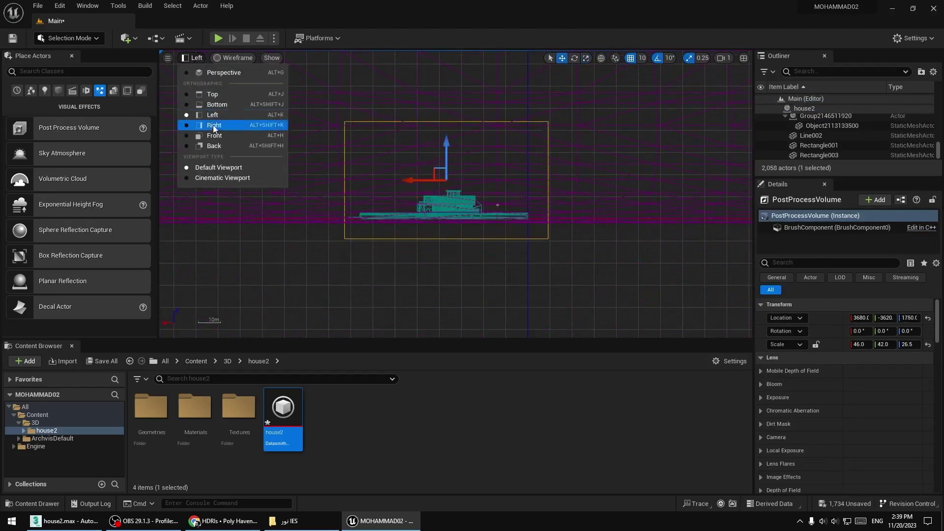
click(212, 127)
click(197, 59)
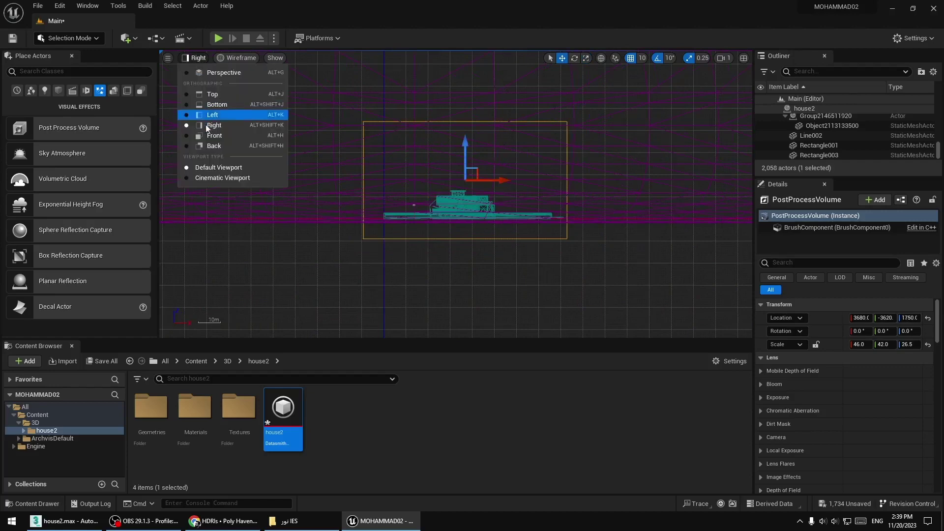
click(209, 137)
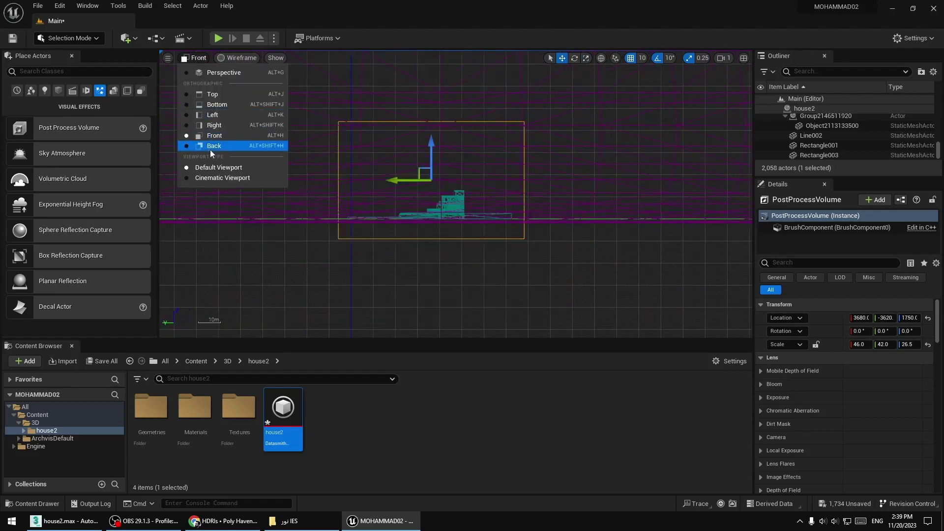
click(214, 146)
click(196, 59)
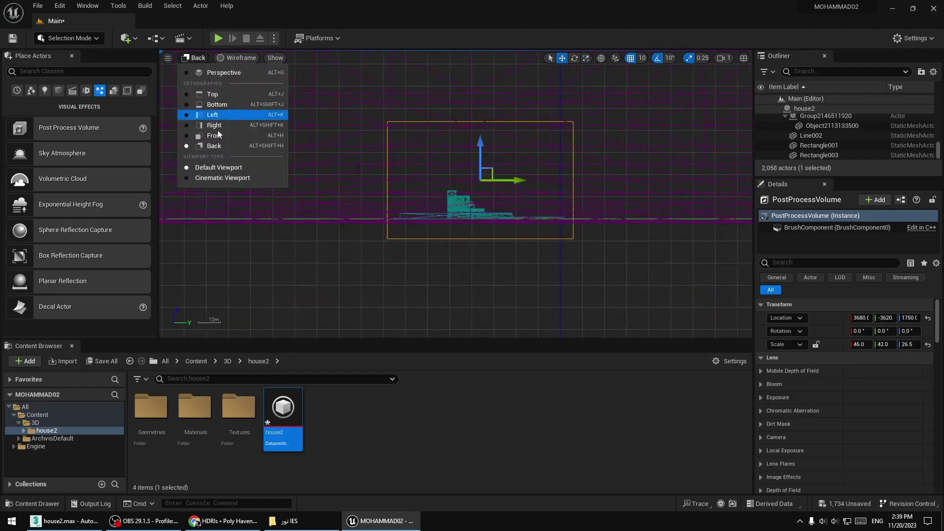
click(442, 300)
click(195, 58)
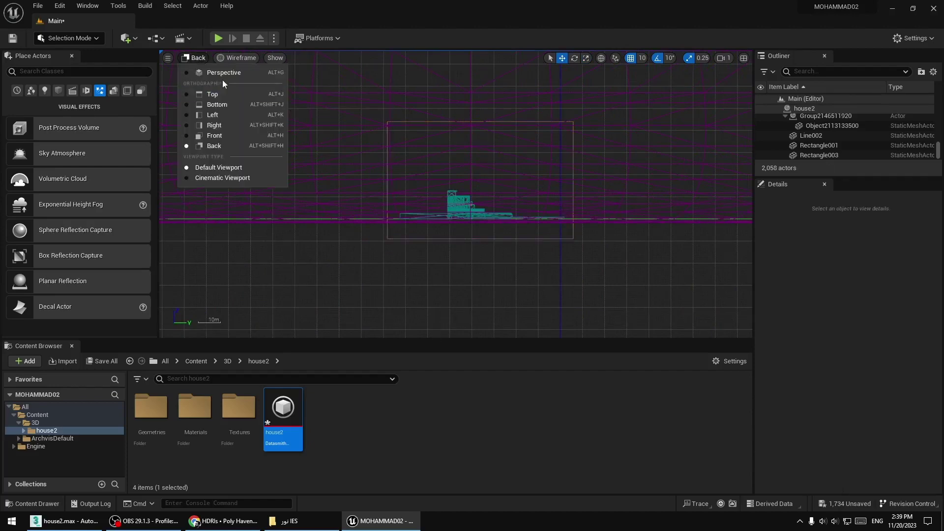
click(224, 73)
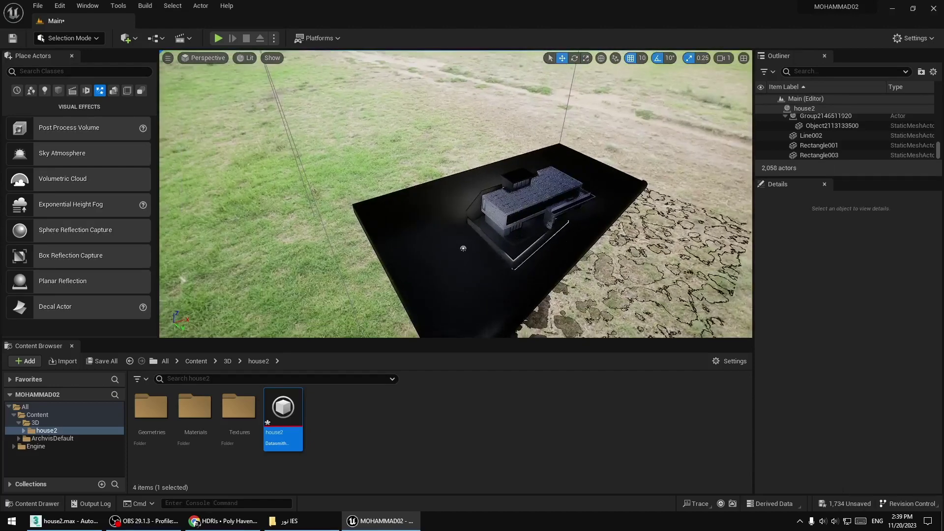
right_drag(471, 219, 470, 220)
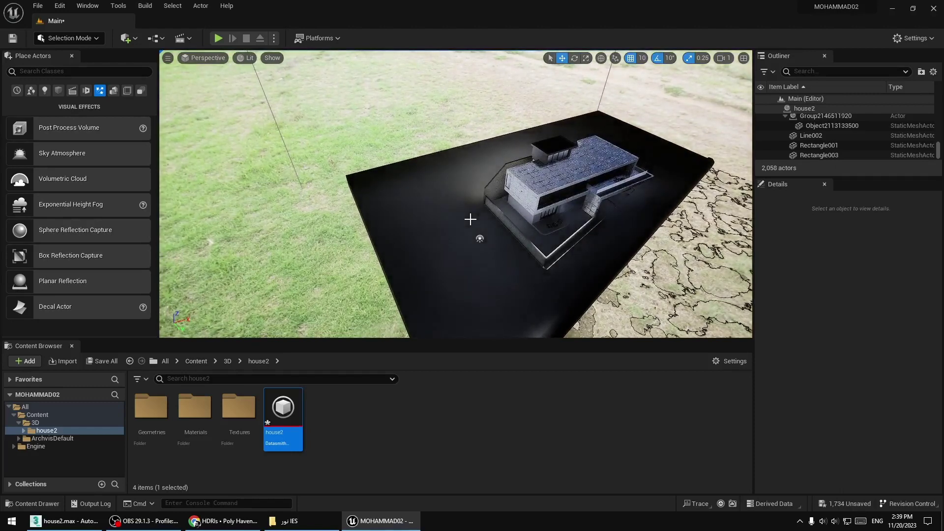
Enable the Bloom Method and Intensity overrides on the PostProcessVolume.
right_drag(471, 219, 473, 214)
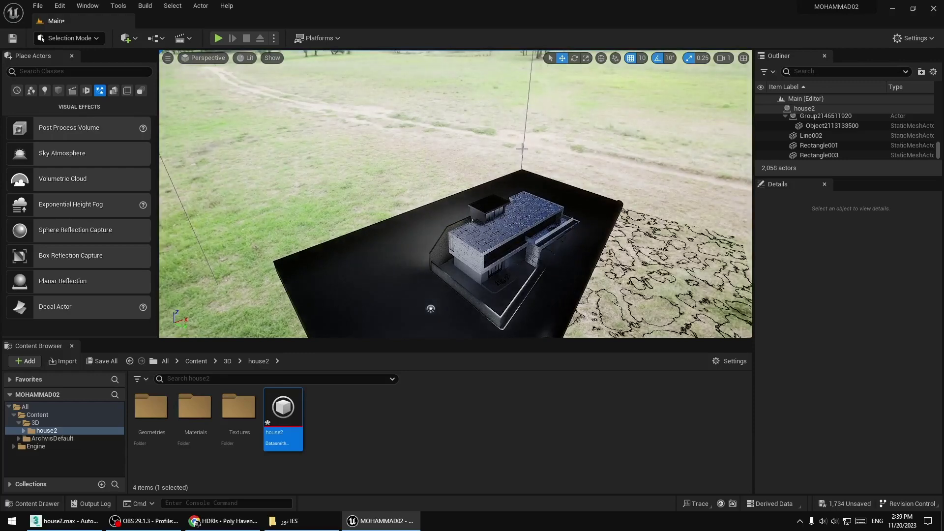
click(521, 148)
right_drag(521, 148, 525, 143)
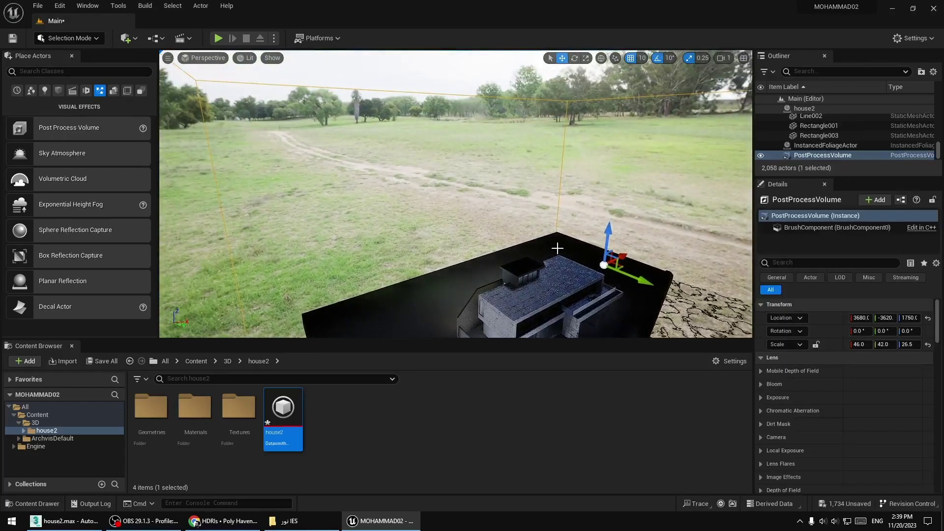
click(760, 385)
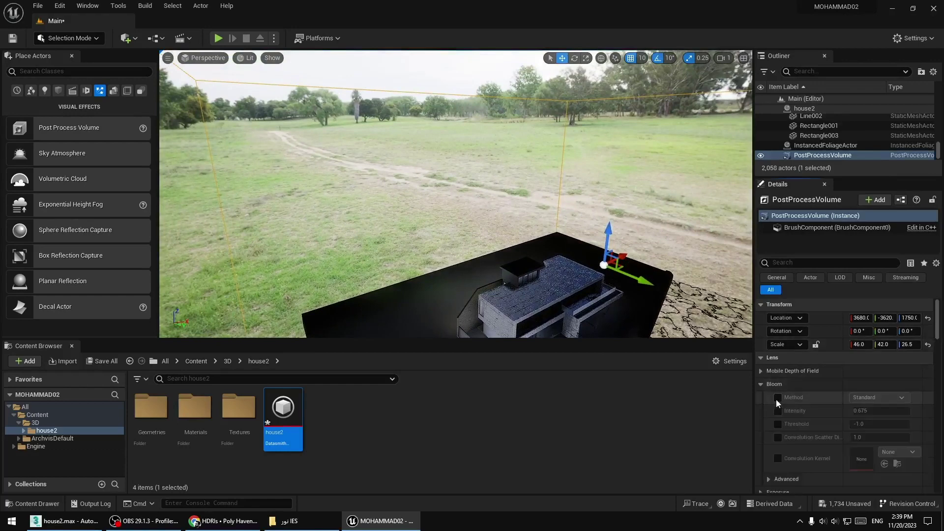
click(777, 398)
click(780, 412)
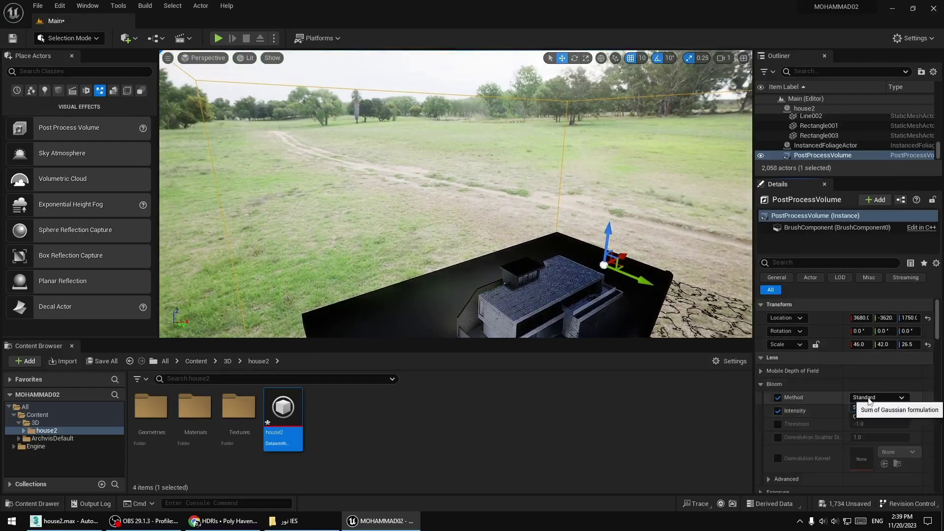
Test bloom intensity at 8.0 and about 4.4, then leave it at 0.0.
mouse_move(857, 412)
mouse_down()
mouse_move(909, 411)
mouse_move(857, 411)
mouse_up()
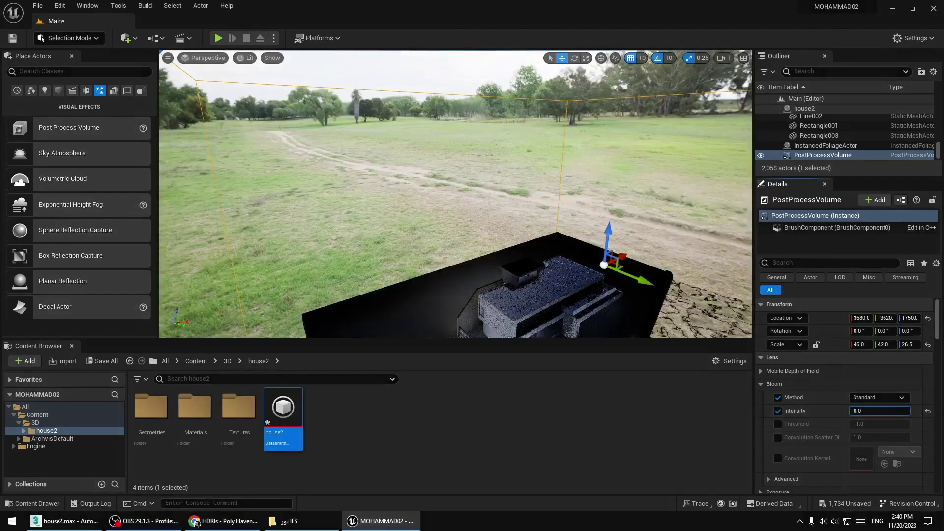
mouse_move(457, 197)
right_down()
mouse_move(457, 245)
mouse_move(442, 207)
mouse_move(442, 216)
right_up()
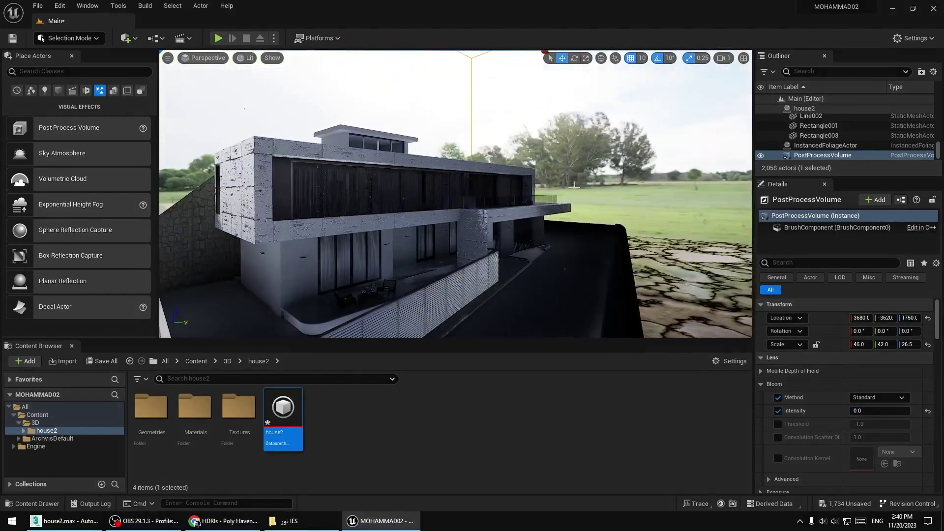
drag(858, 411, 881, 410)
right_drag(639, 295, 654, 319)
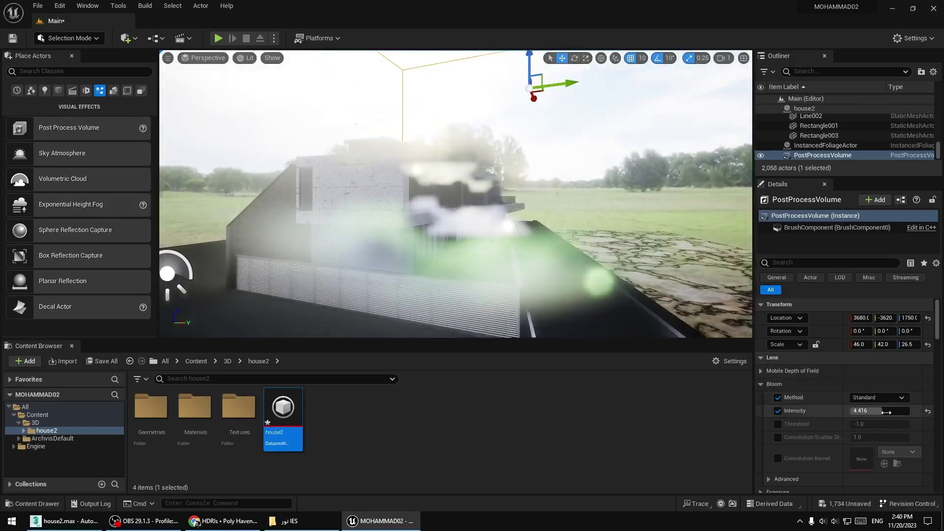
drag(865, 411, 836, 410)
right_drag(598, 263, 600, 266)
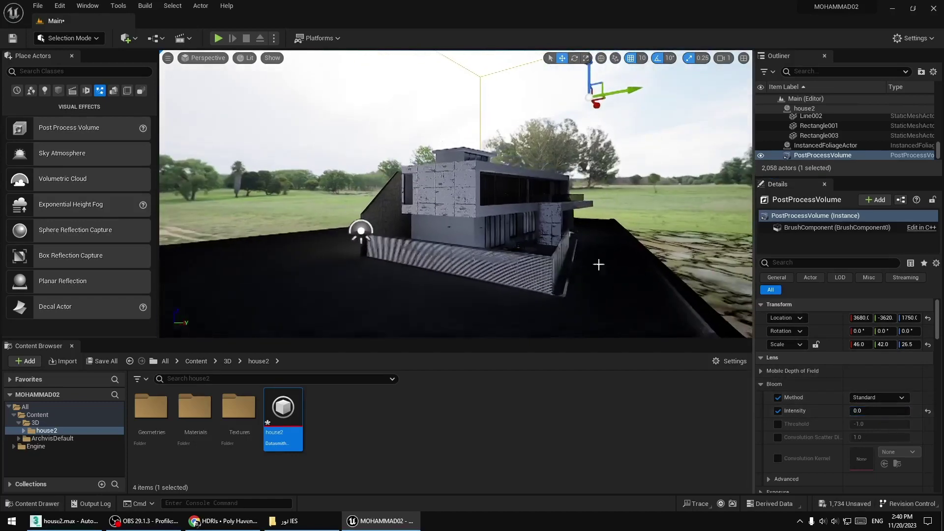
click(761, 384)
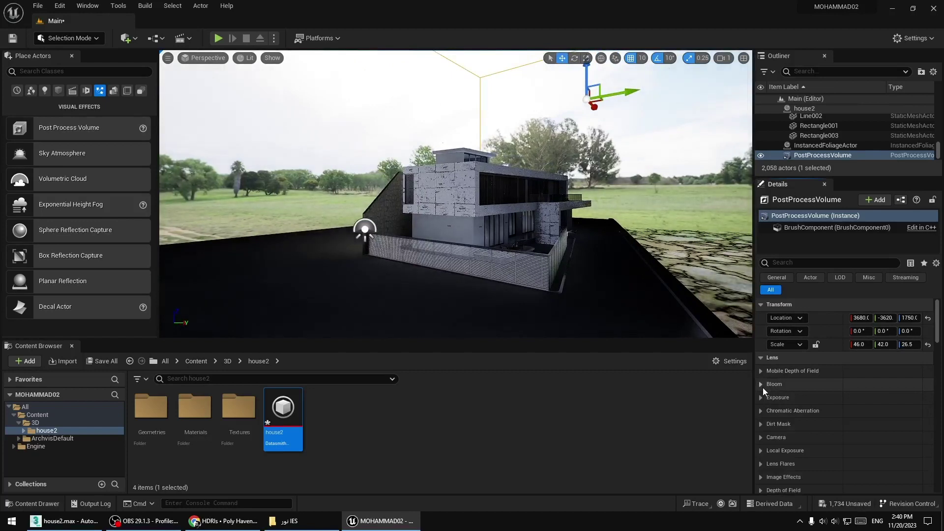
Set the volume's exposure Metering Mode to Manual and enable the Exposure Compensation override.
click(762, 398)
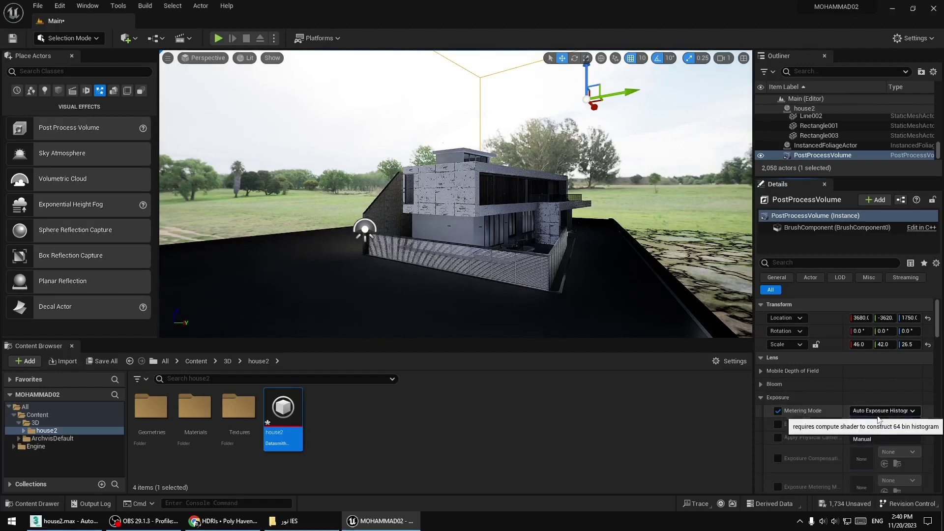
click(879, 411)
click(870, 438)
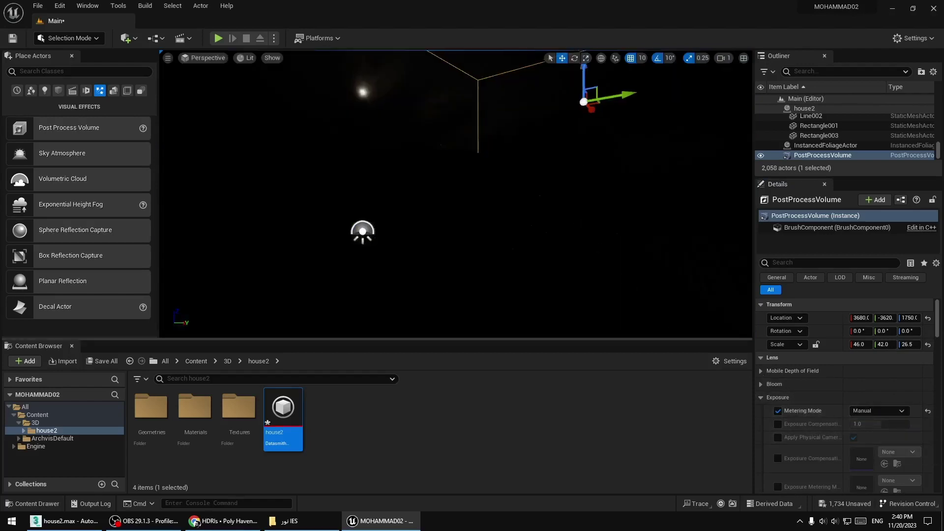
right_drag(595, 246, 595, 246)
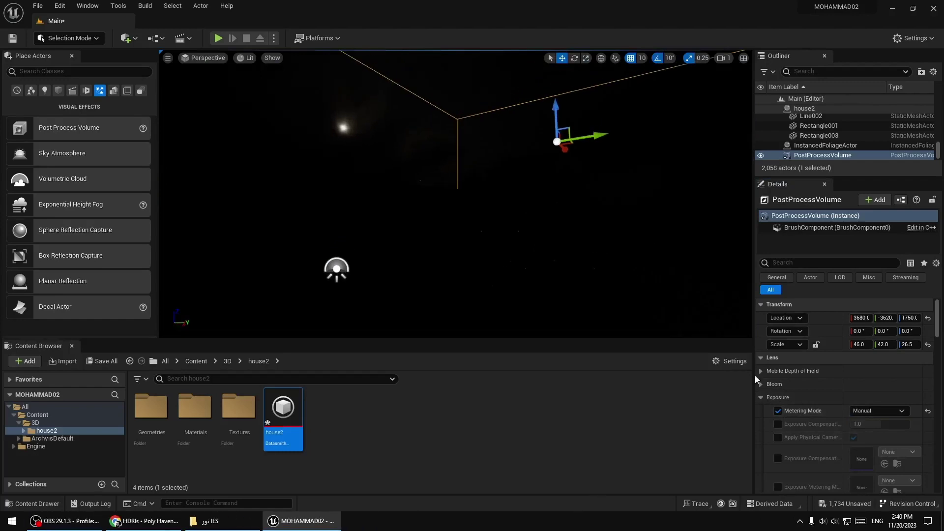
click(778, 424)
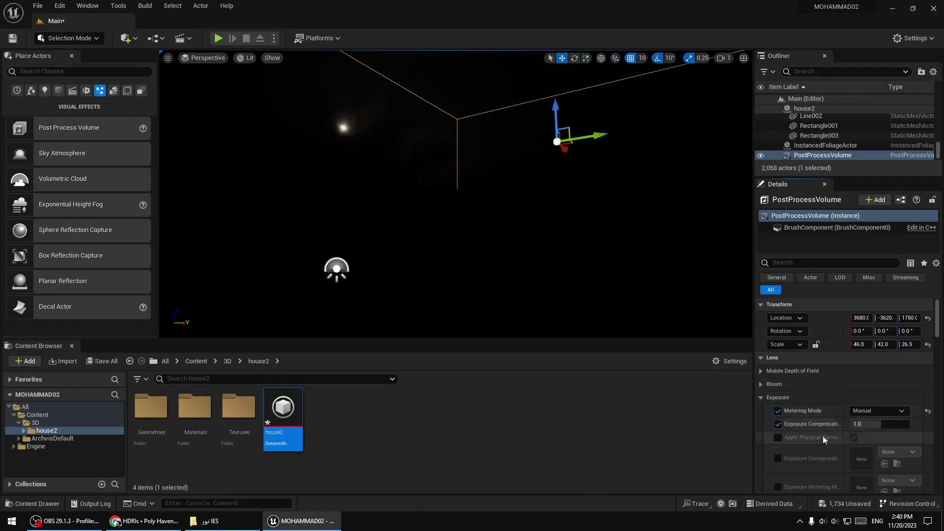
Try Exposure Compensation values 5, 6, 3 and 12, settling on 10.
click(892, 424)
text(5)
key(Return)
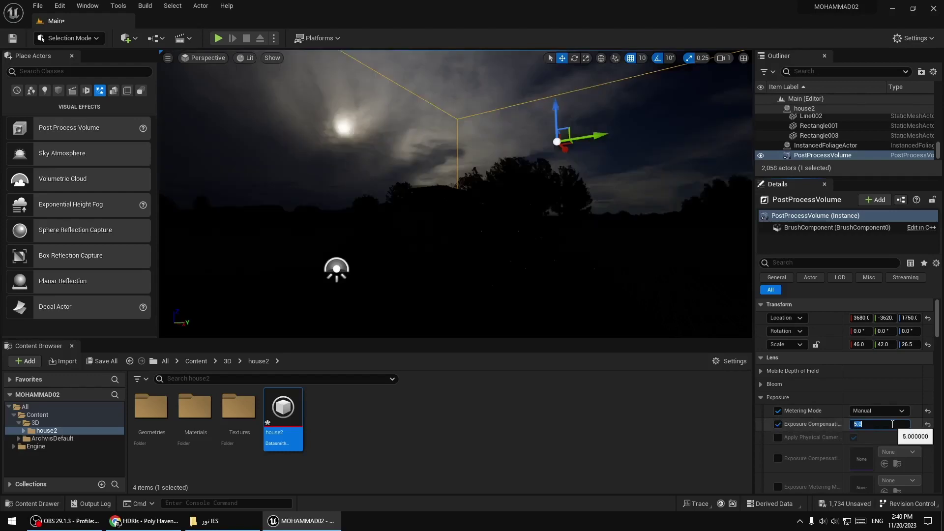
key(Return)
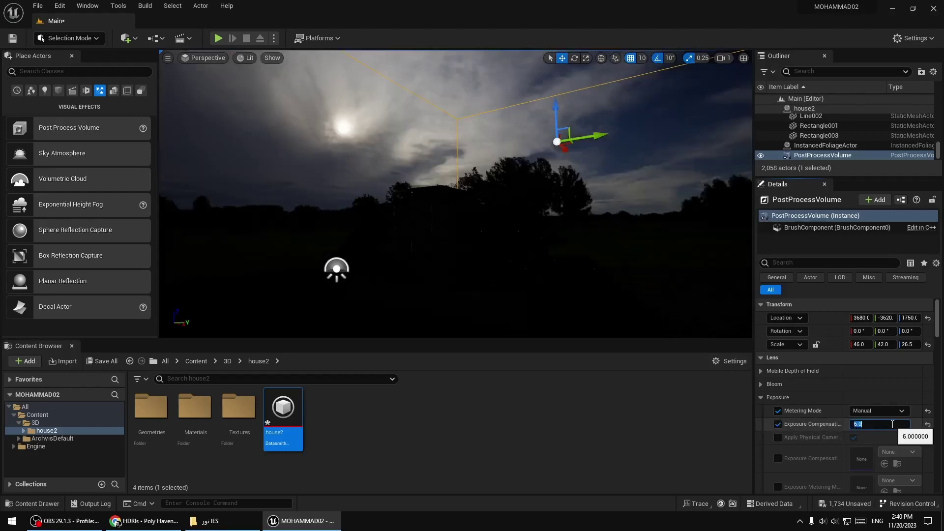
key(Return)
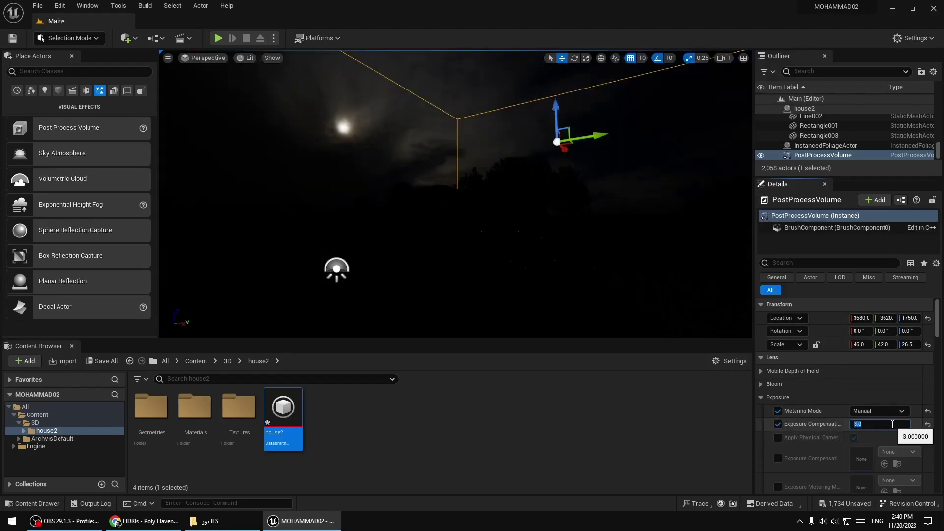
key(Return)
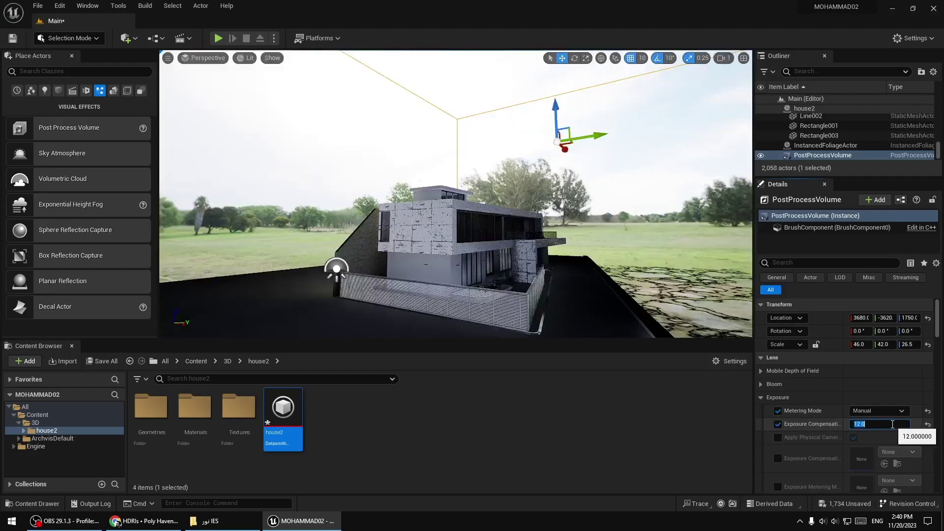
text(10)
key(Return)
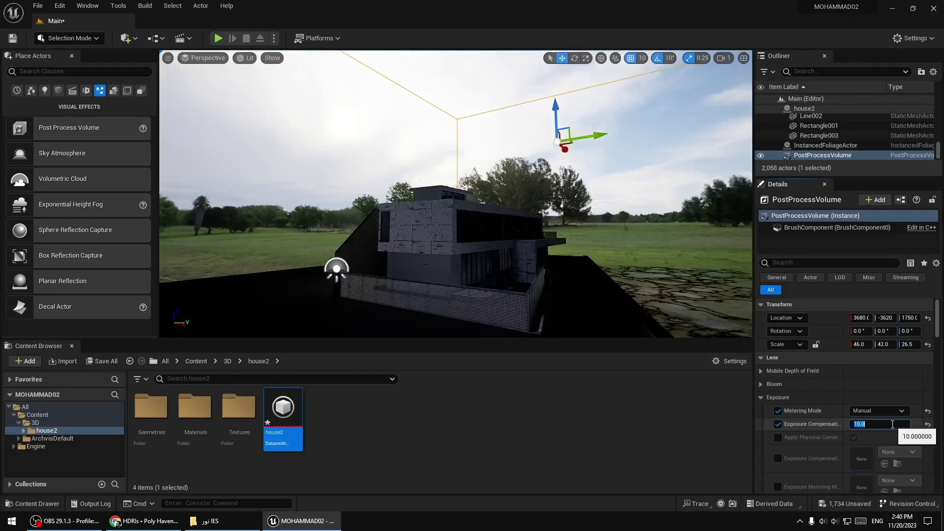
Fly the view around the house front and select the HDRI backdrop.
right_drag(590, 245, 443, 222)
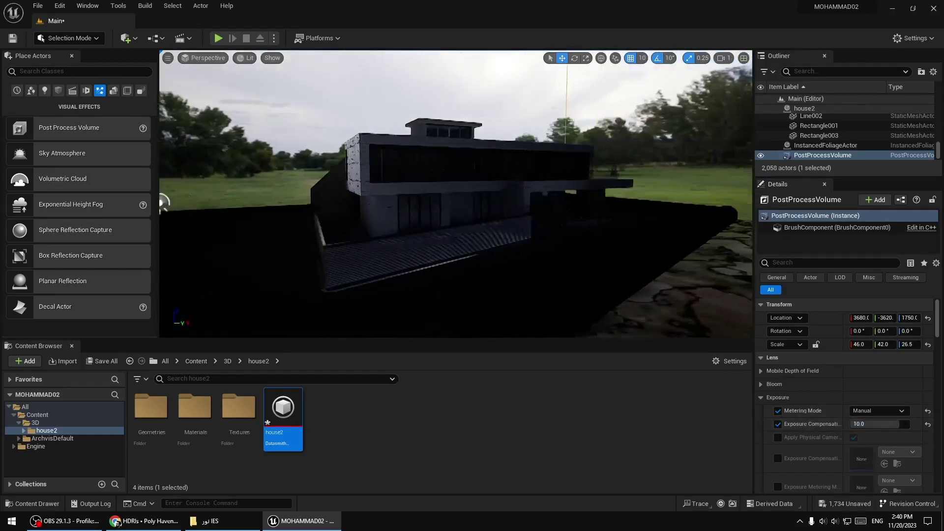
right_drag(560, 187, 560, 186)
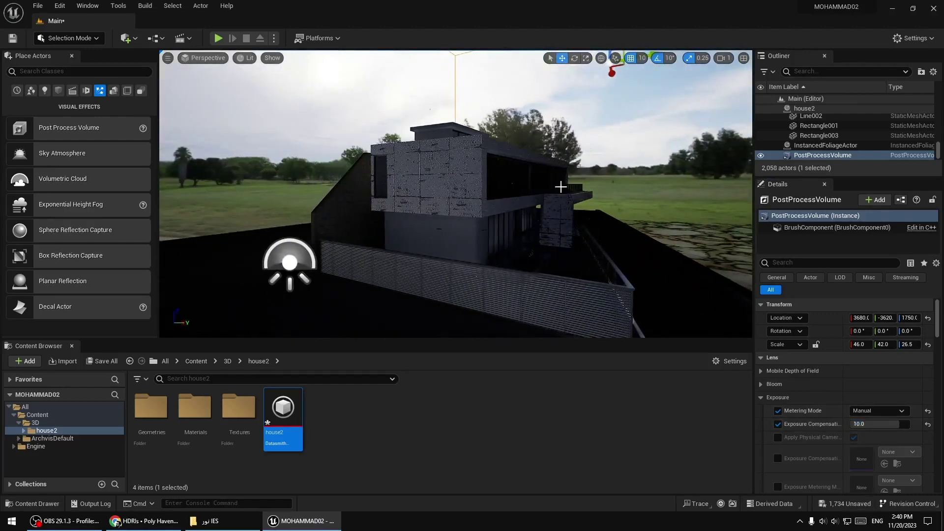
click(659, 177)
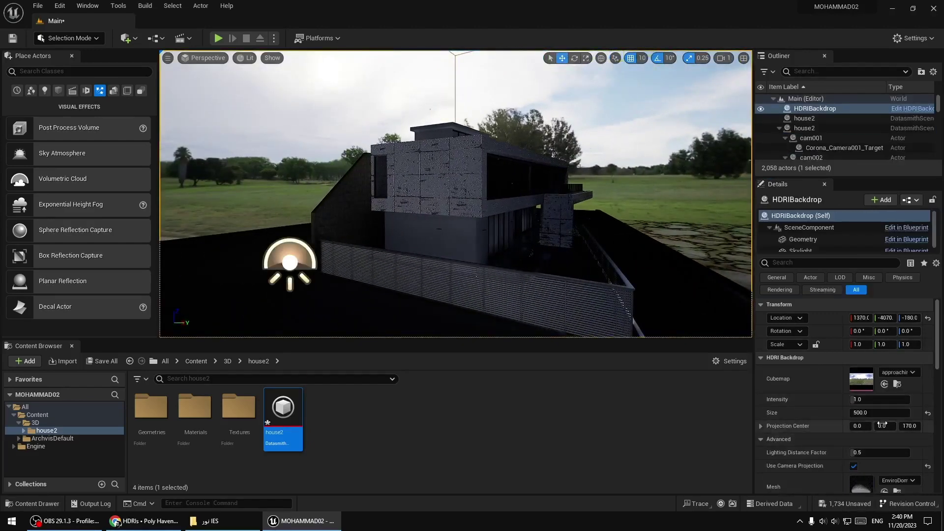
Test the HDRI backdrop Intensity up to 8.52, then reset it to 1.0.
drag(867, 400, 876, 399)
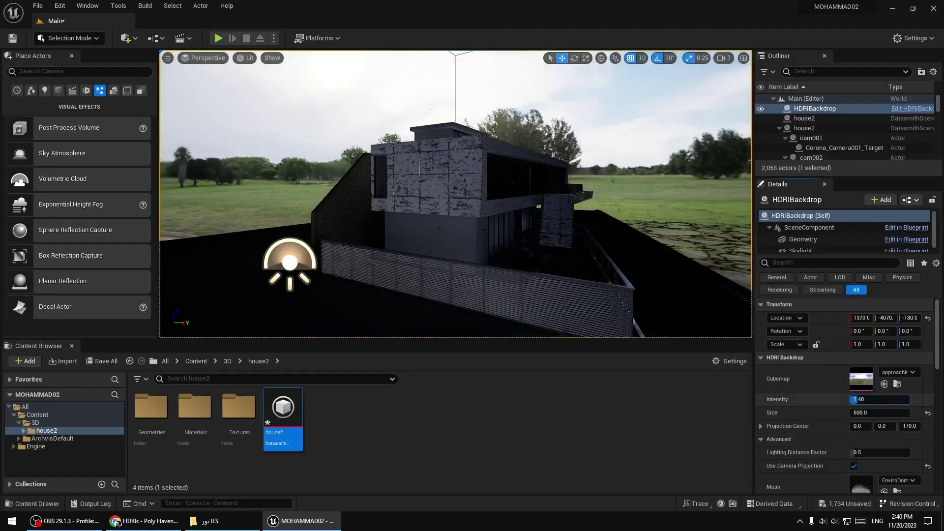
drag(700, 299, 708, 299)
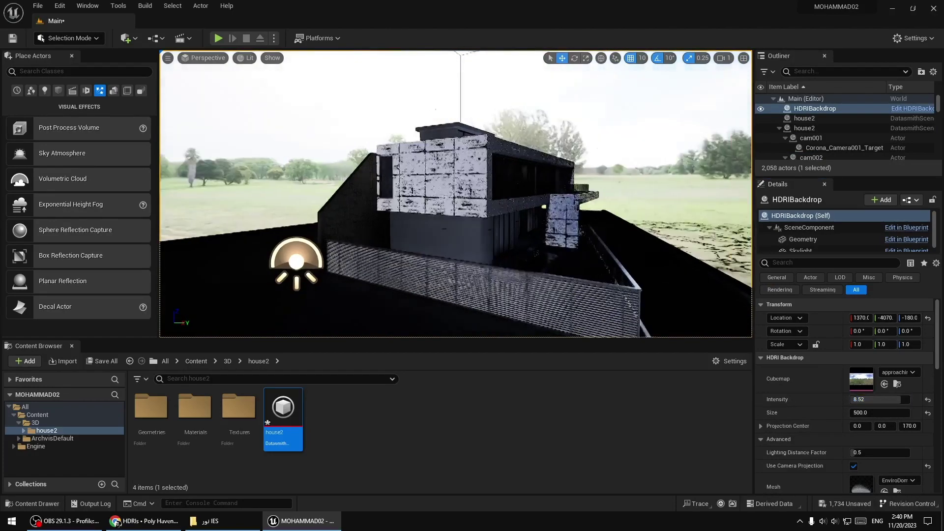
mouse_move(581, 236)
right_down()
mouse_move(618, 258)
mouse_move(551, 261)
right_up()
click(928, 399)
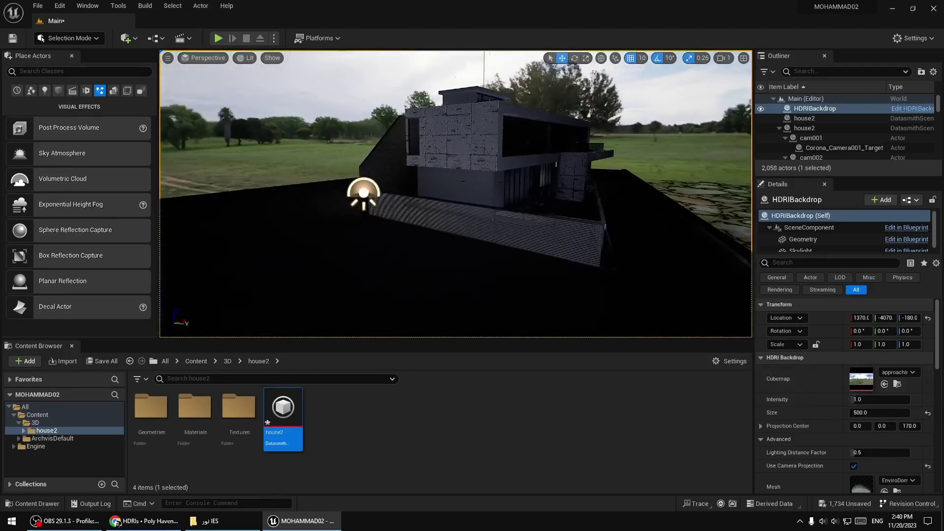
click(871, 401)
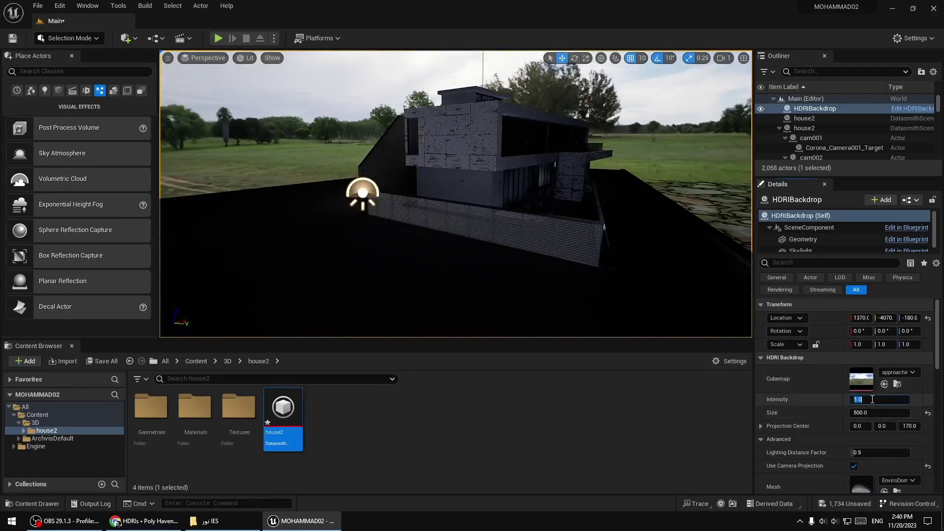
Select the PostProcessVolume and set its Exposure Compensation to 11.
right_drag(474, 224, 484, 125)
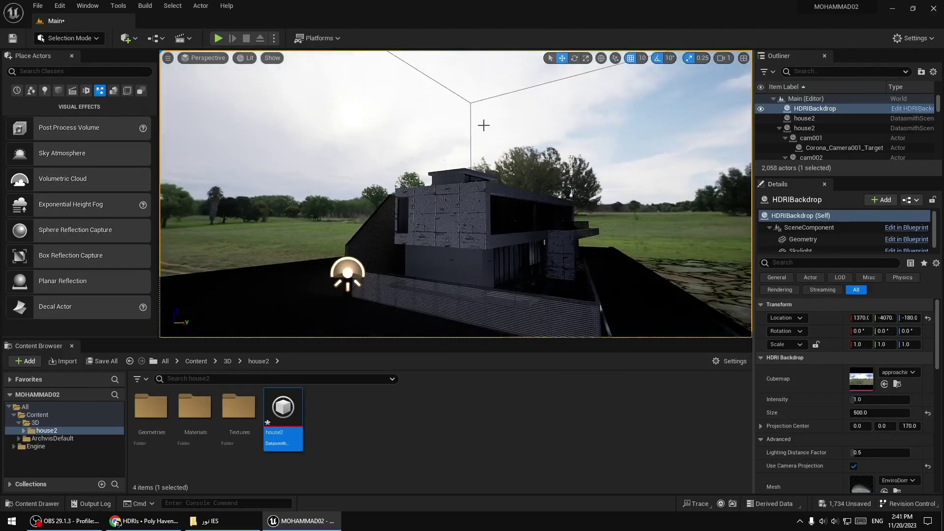
click(469, 121)
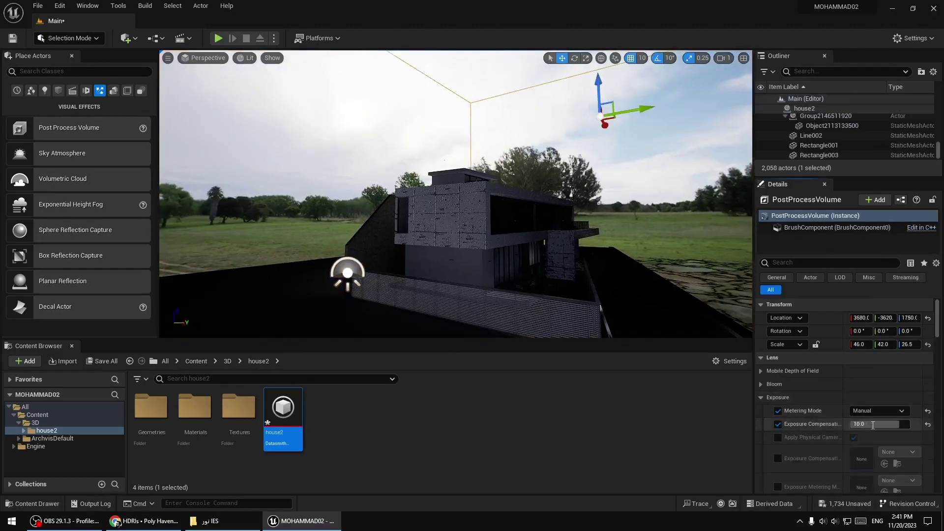
text(11)
key(Return)
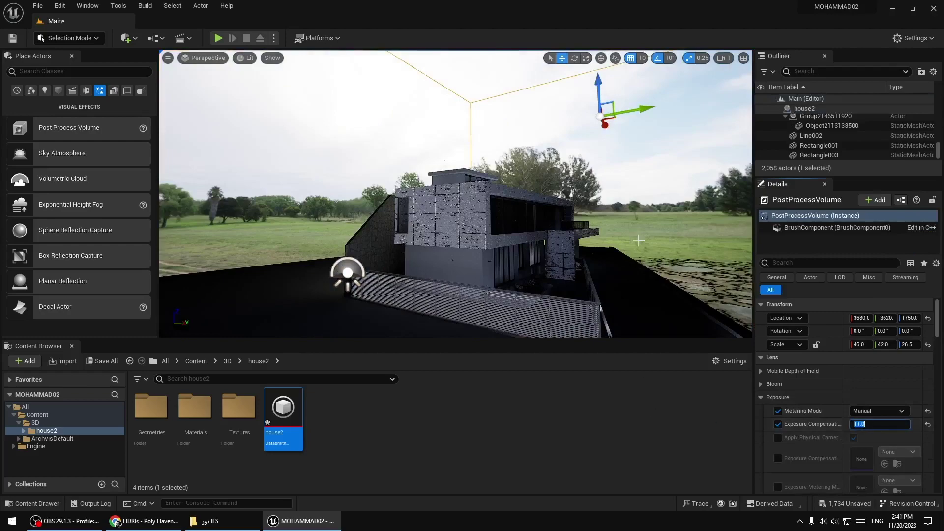
mouse_move(638, 240)
right_down()
mouse_move(619, 231)
mouse_move(649, 216)
mouse_move(639, 221)
right_up()
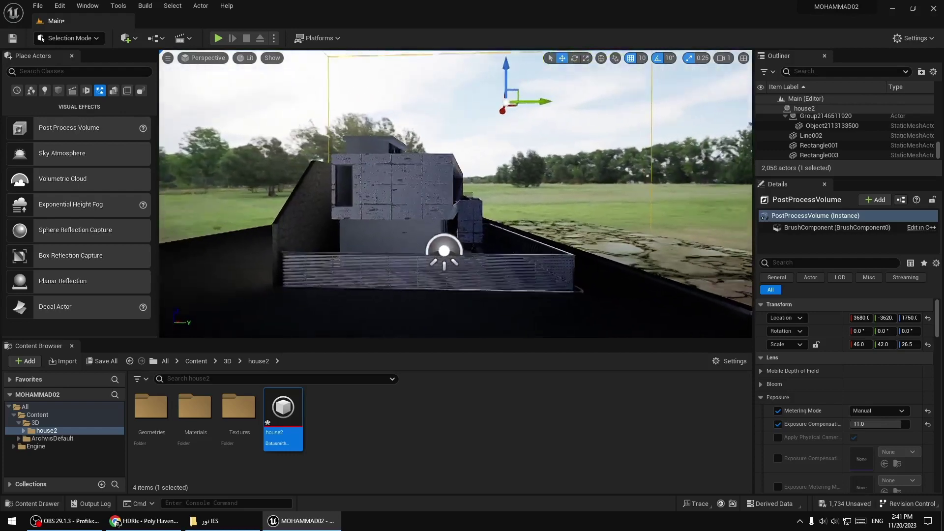
right_drag(639, 221, 345, 200)
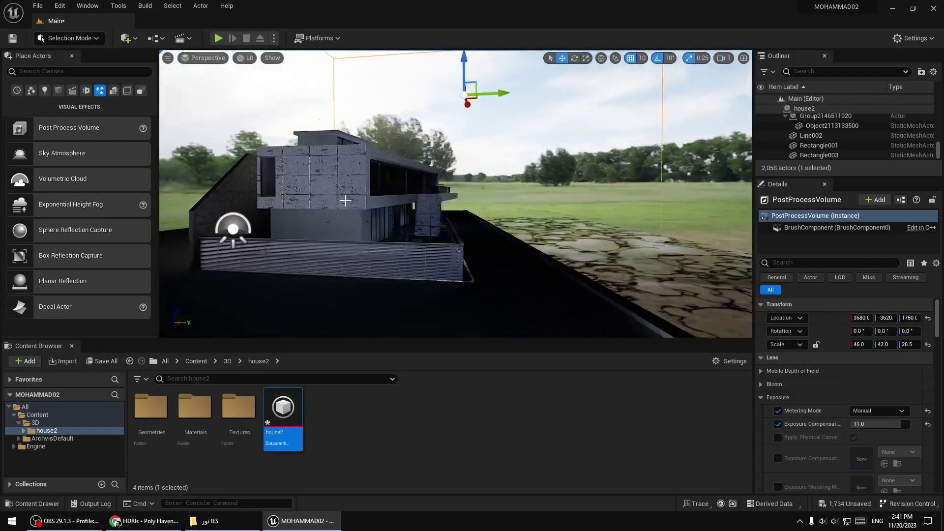
Place a Directional Light from the Lights list and rotate its yaw to about -140°.
click(43, 91)
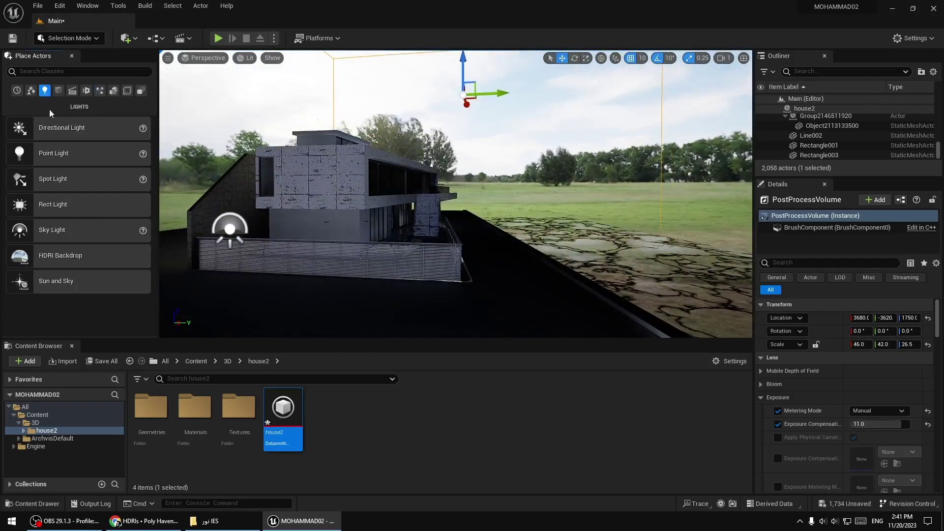
drag(52, 135, 540, 316)
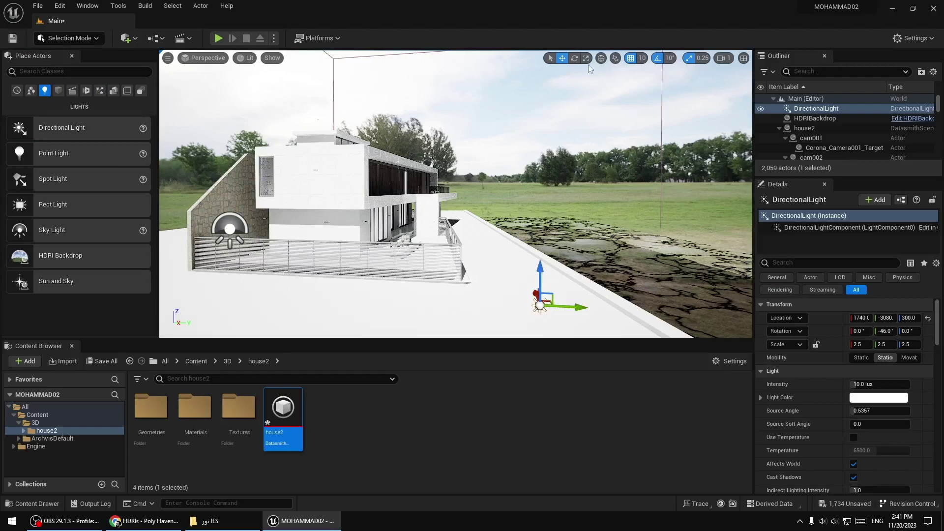
key(e)
drag(514, 325, 492, 326)
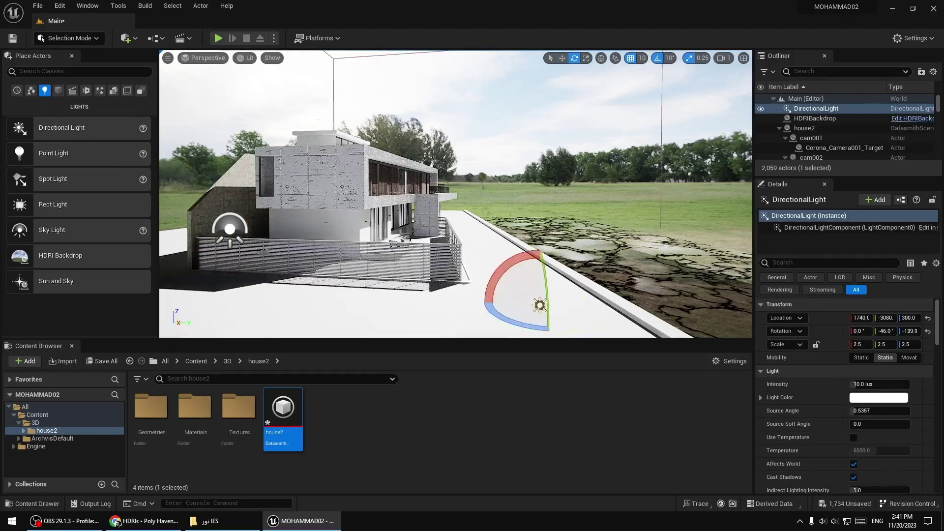
Raise the directional light's Source Angle through 0.5 to 0.7 for softer shadows.
alt+drag(491, 325, 246, 315)
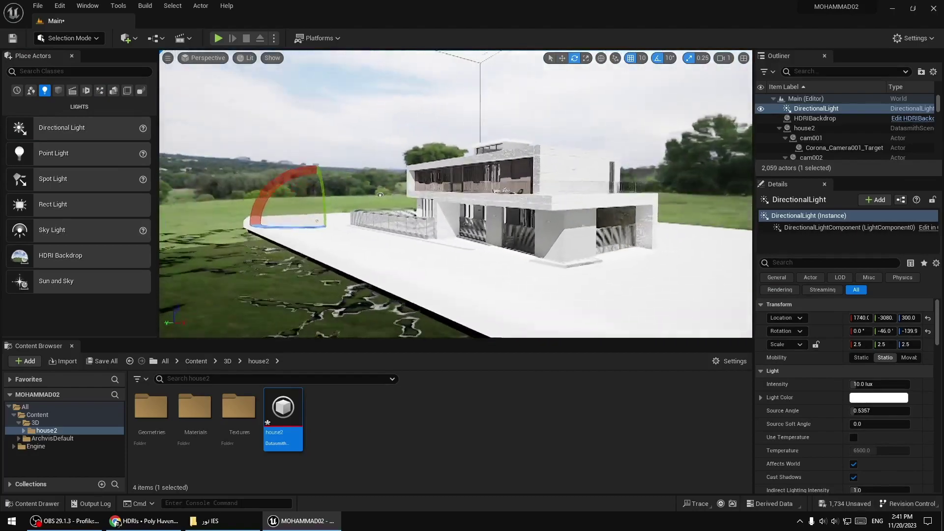
right_drag(456, 195, 354, 203)
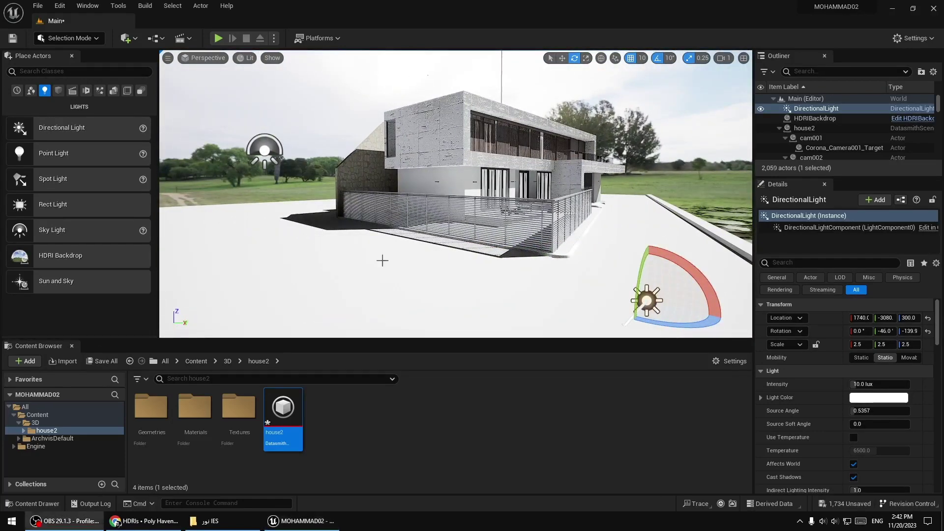
right_drag(382, 260, 413, 261)
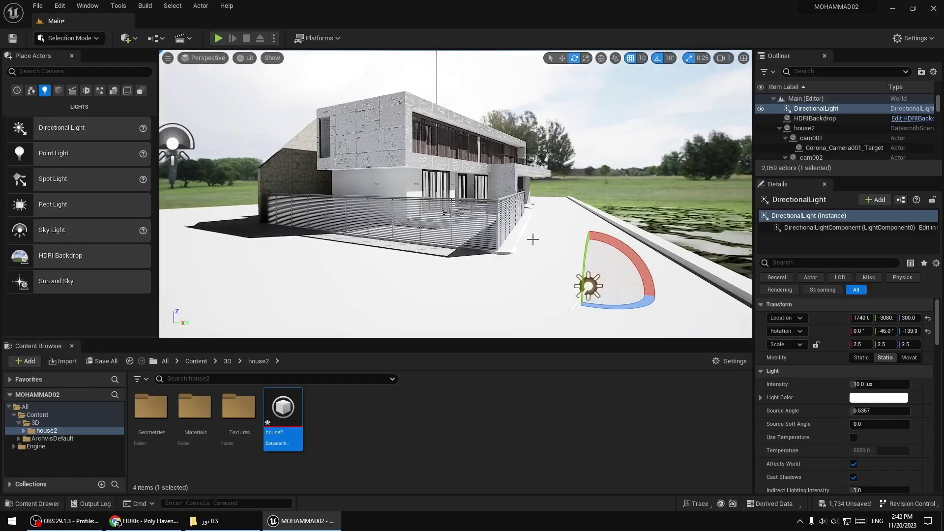
mouse_move(532, 241)
right_down()
mouse_move(442, 246)
mouse_move(558, 270)
right_up()
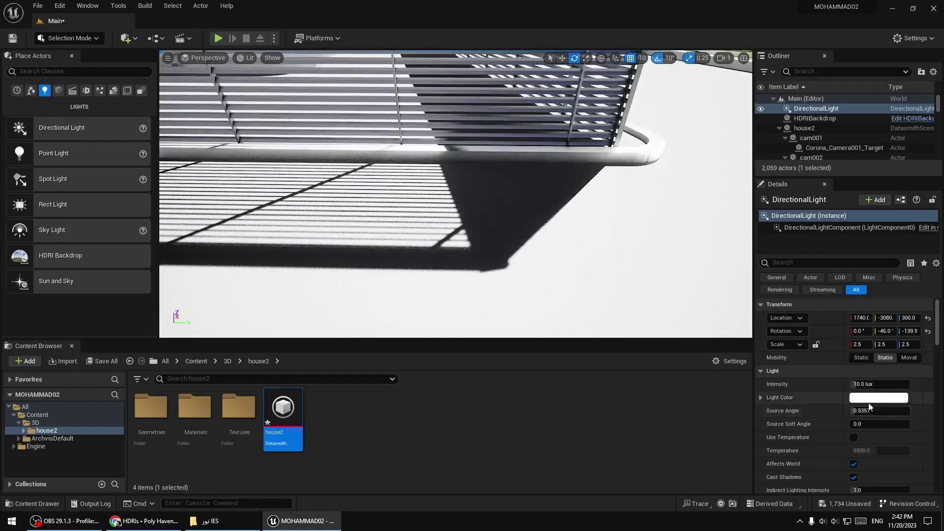
mouse_move(853, 411)
mouse_down()
mouse_move(880, 411)
mouse_move(858, 410)
mouse_move(873, 414)
mouse_up()
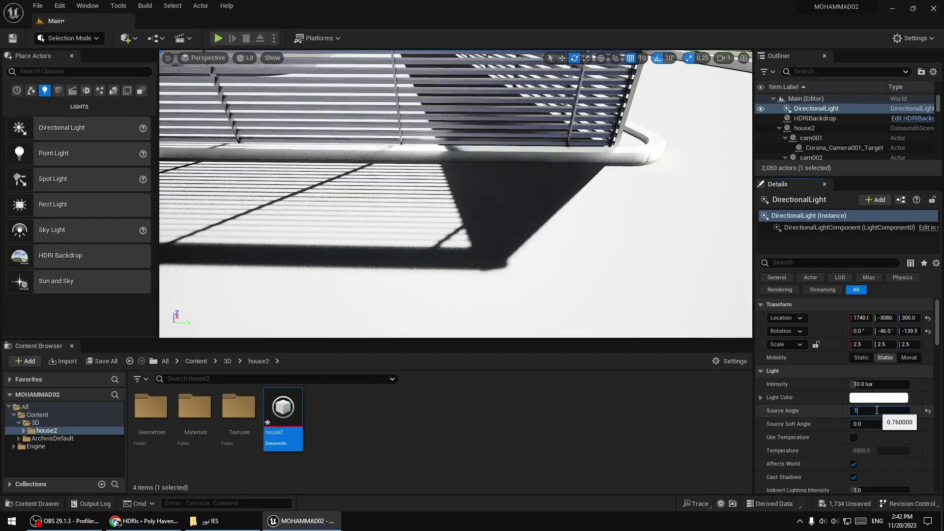
key(Return)
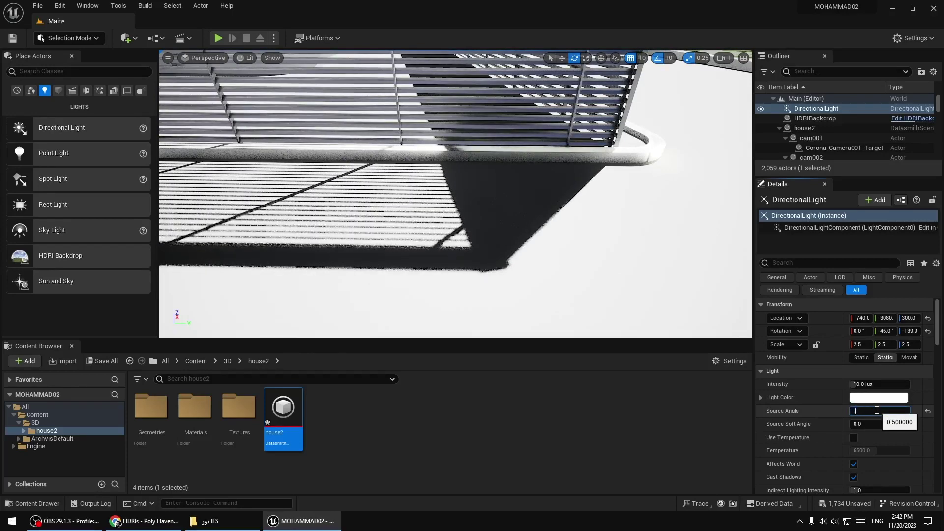
text(7)
key(Return)
mouse_move(457, 196)
right_down()
mouse_move(497, 177)
mouse_move(457, 196)
mouse_move(423, 197)
mouse_move(492, 196)
right_up()
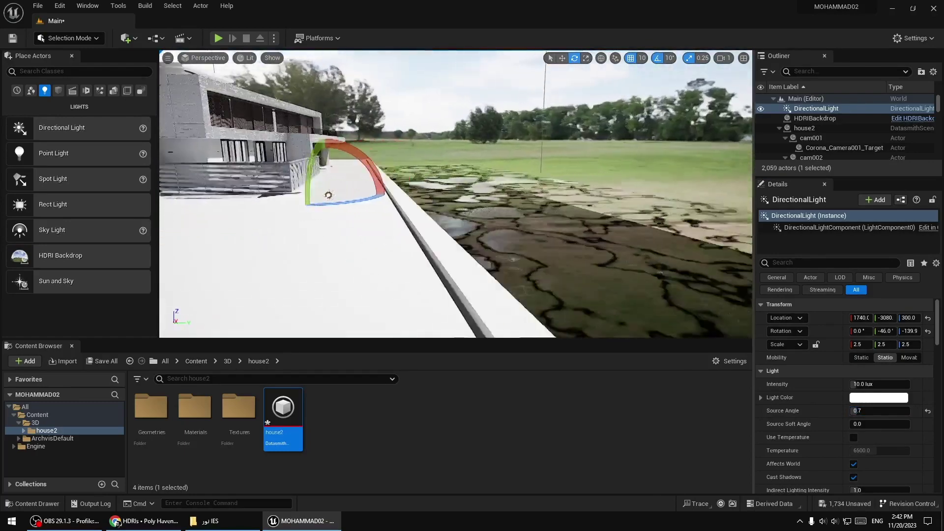
Give Component_463_001's Element 0 the MI_Pool_02 material, found by searching 'wa'.
right_drag(433, 198, 472, 198)
click(433, 198)
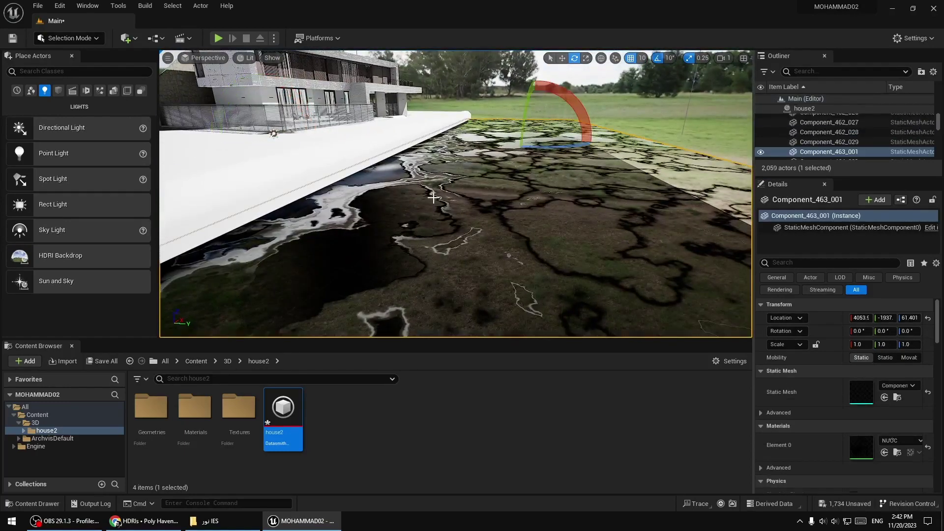
click(900, 440)
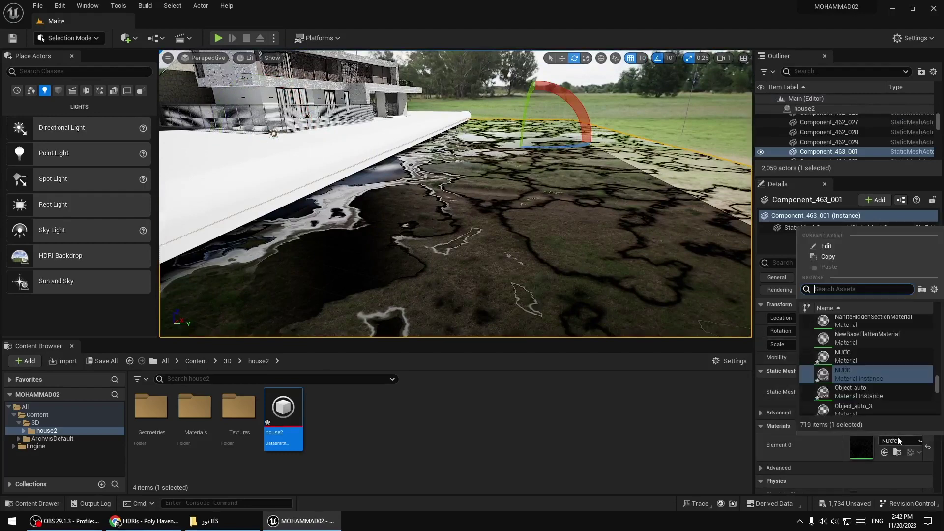
text(wa)
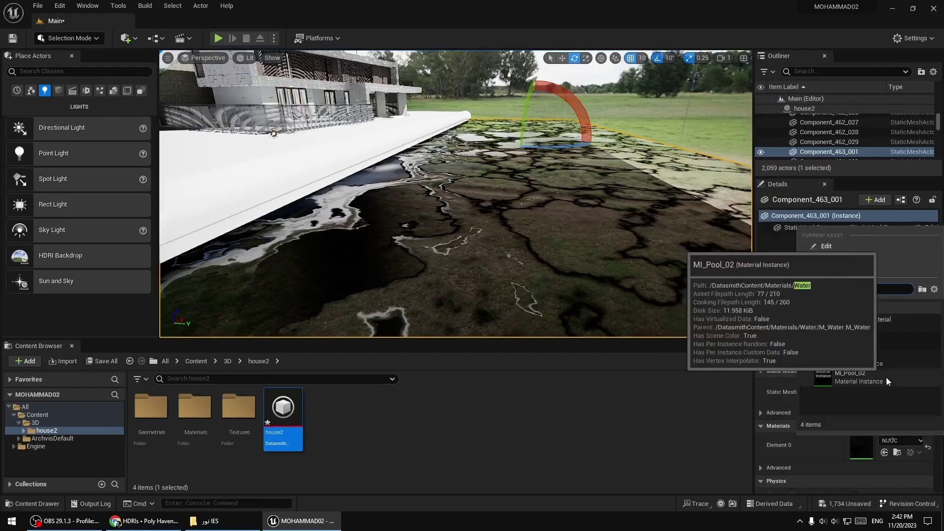
click(884, 376)
mouse_move(620, 226)
mouse_down()
mouse_move(521, 295)
mouse_move(590, 290)
mouse_up()
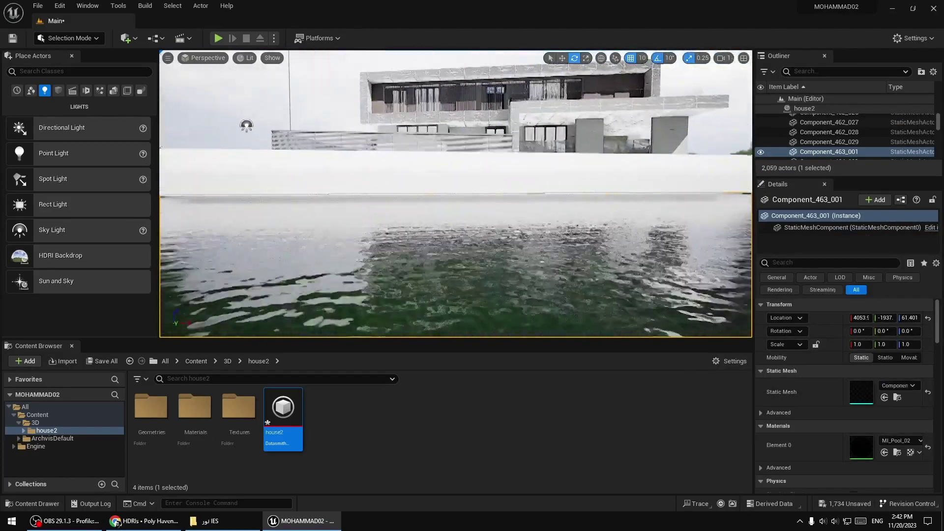
mouse_move(590, 290)
right_down()
mouse_move(590, 236)
mouse_move(491, 236)
mouse_move(568, 285)
right_up()
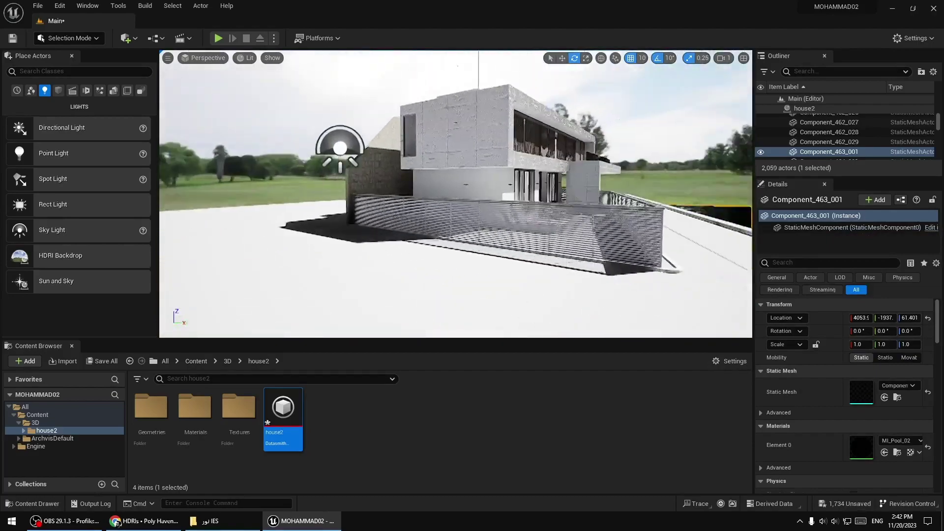
click(558, 202)
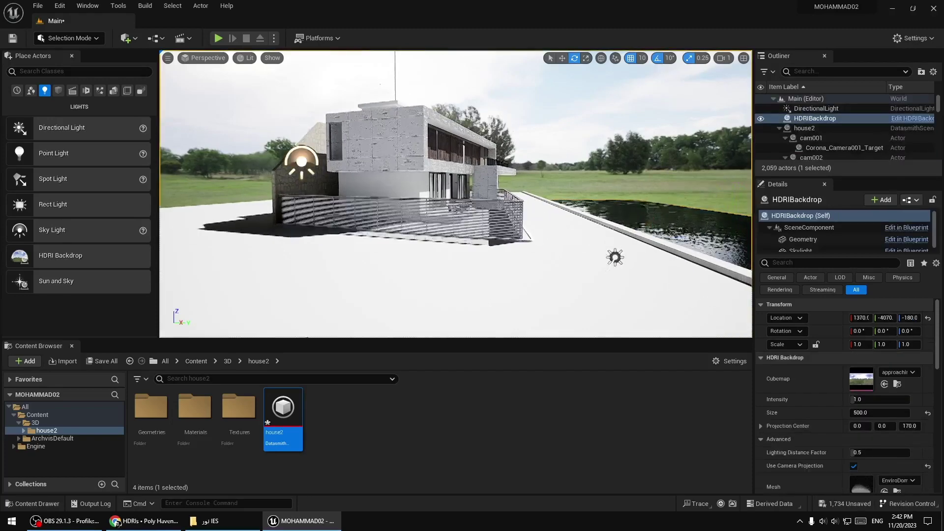